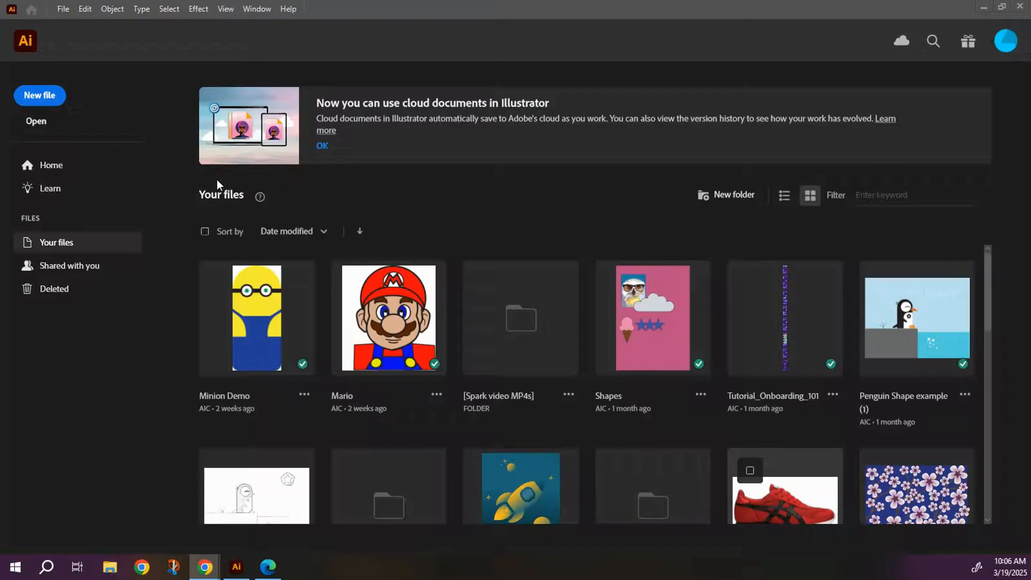
Create a new portrait print document from the Letter preset, 612 x 792 pt, named Minion.
left_click(42, 99)
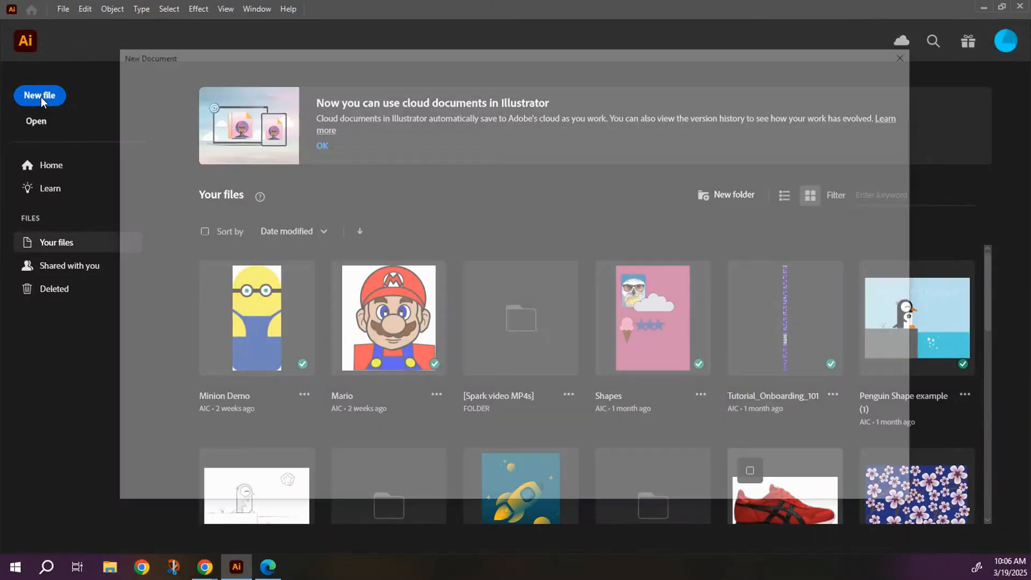
left_click(301, 79)
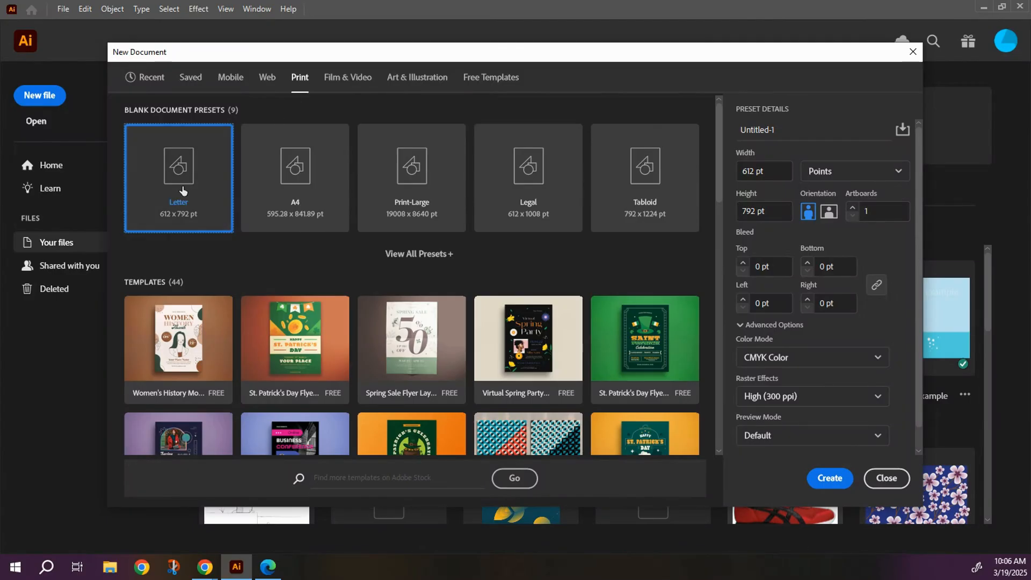
triple_click(789, 128)
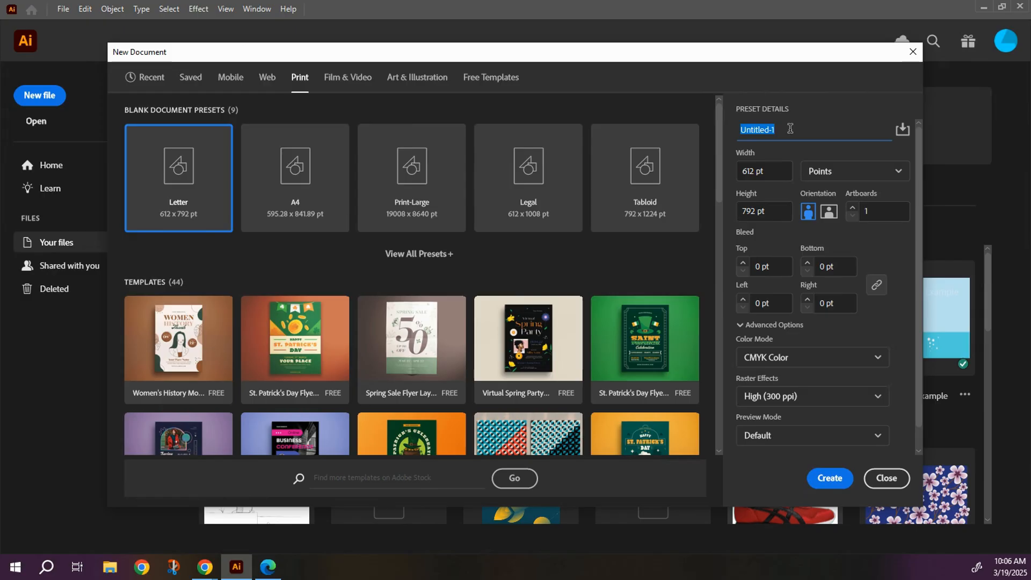
type("Minion")
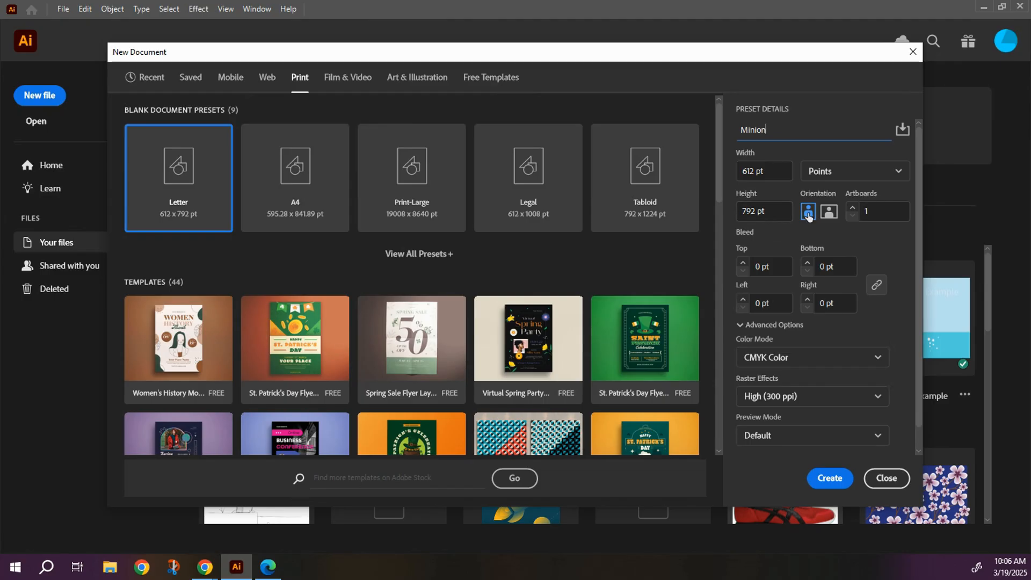
left_click(832, 482)
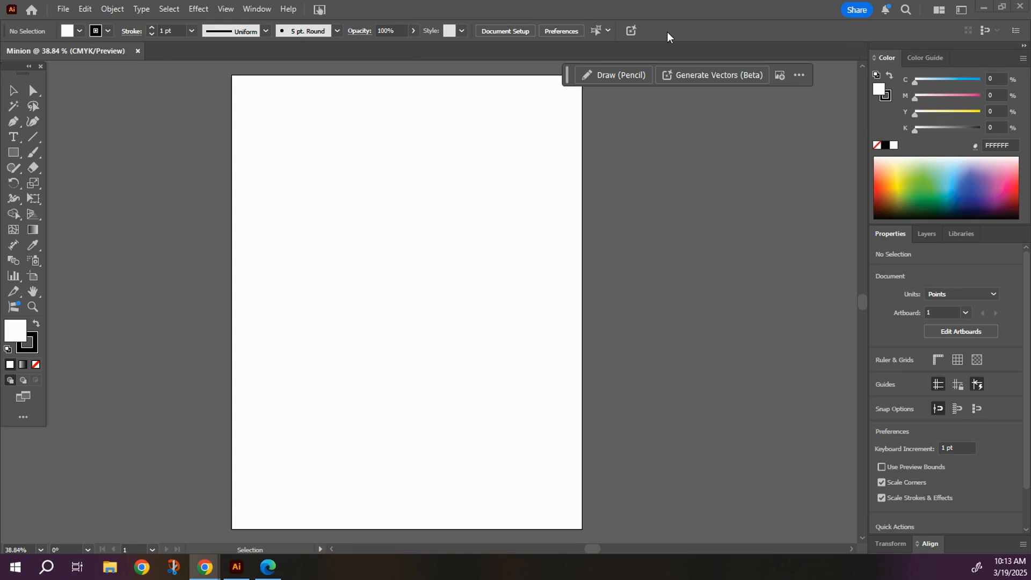
Check the available toolbar sets for the Advanced option and shift the floating toolbar slightly.
left_click(263, 12)
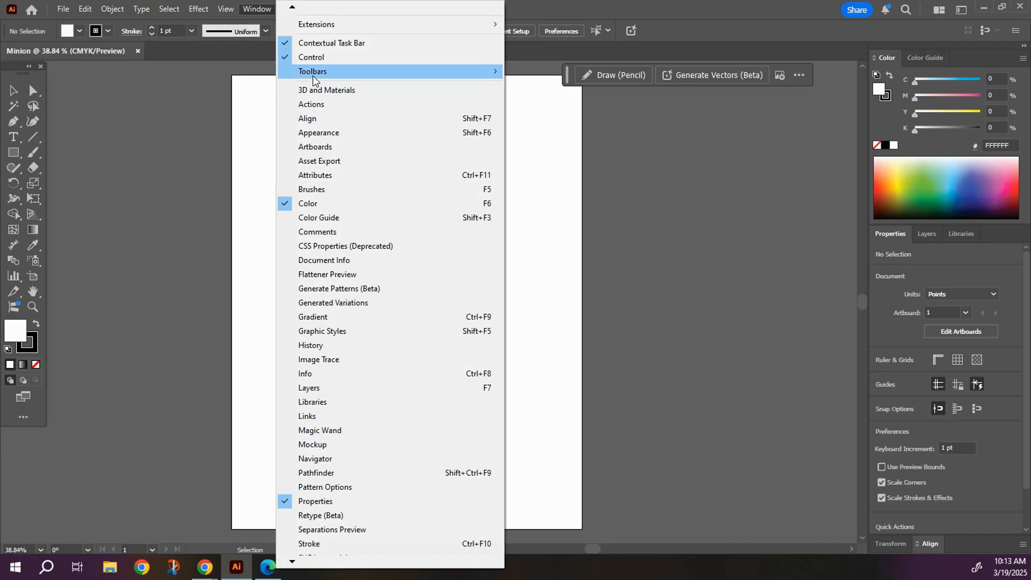
mouse_move(337, 72)
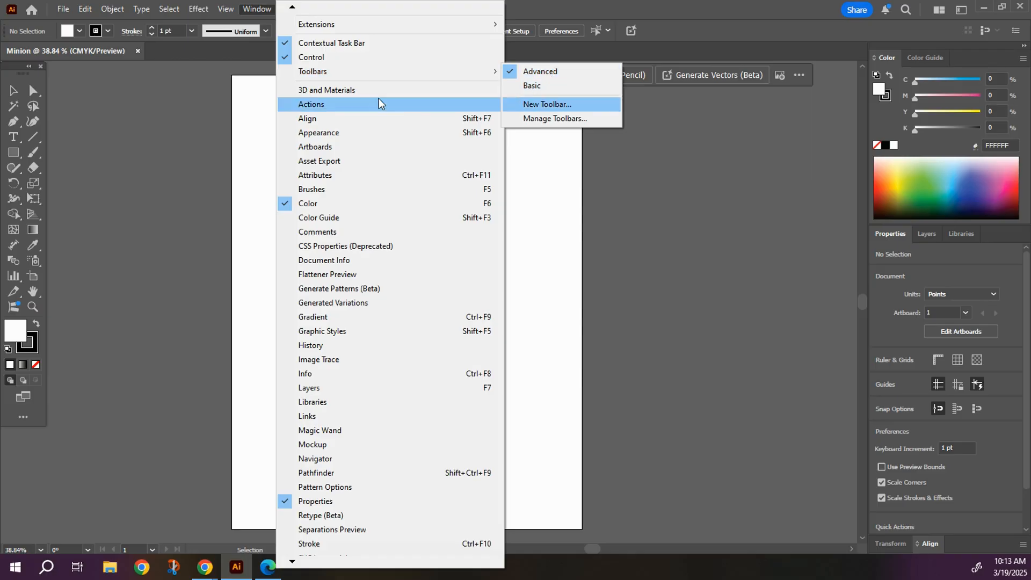
left_click(8, 68)
left_click_drag(8, 67, 17, 72)
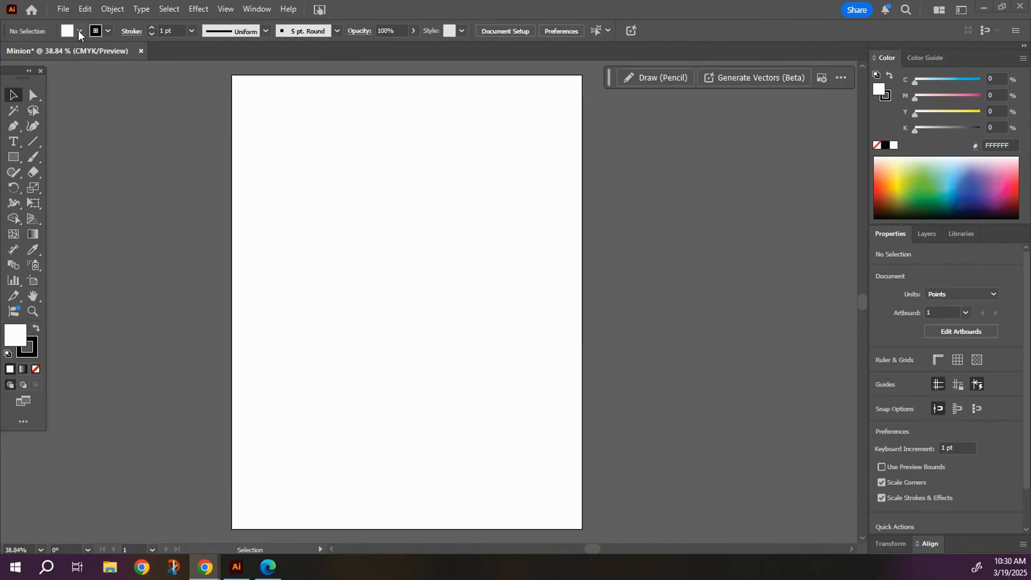
Set the fill to the yellow swatch F9ED32 and the stroke to None.
left_click(79, 30)
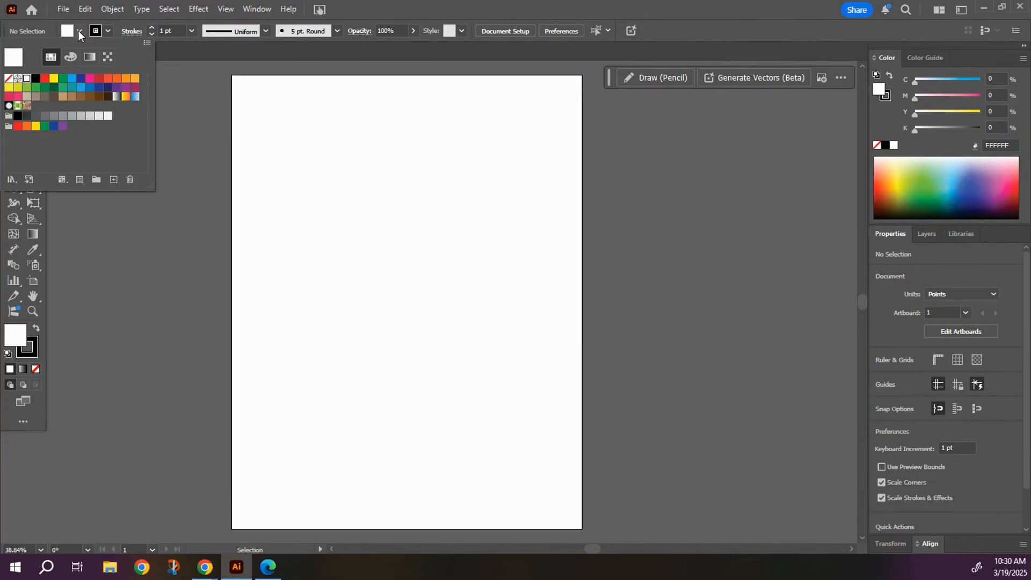
left_click(9, 87)
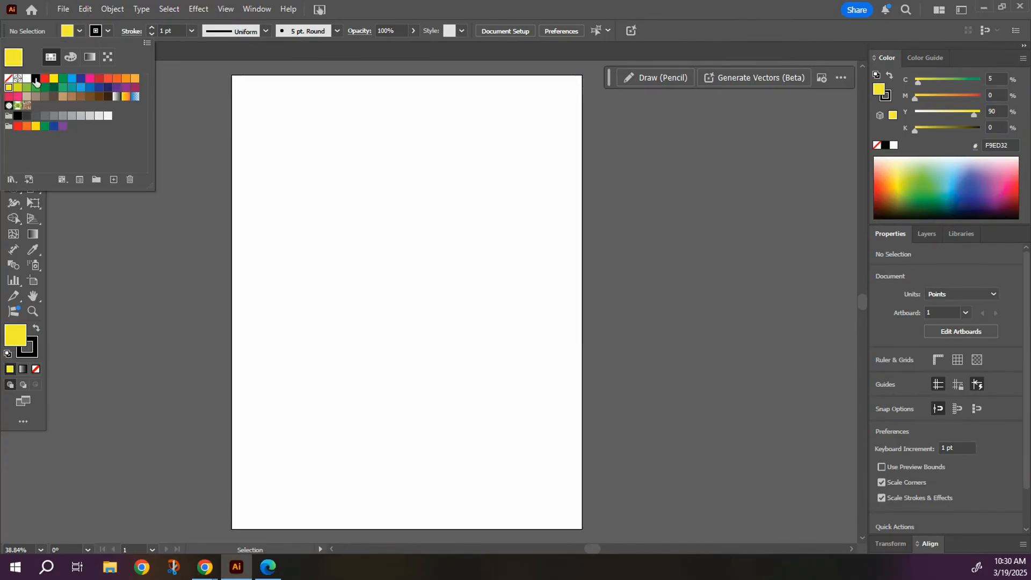
left_click(98, 35)
left_click(99, 36)
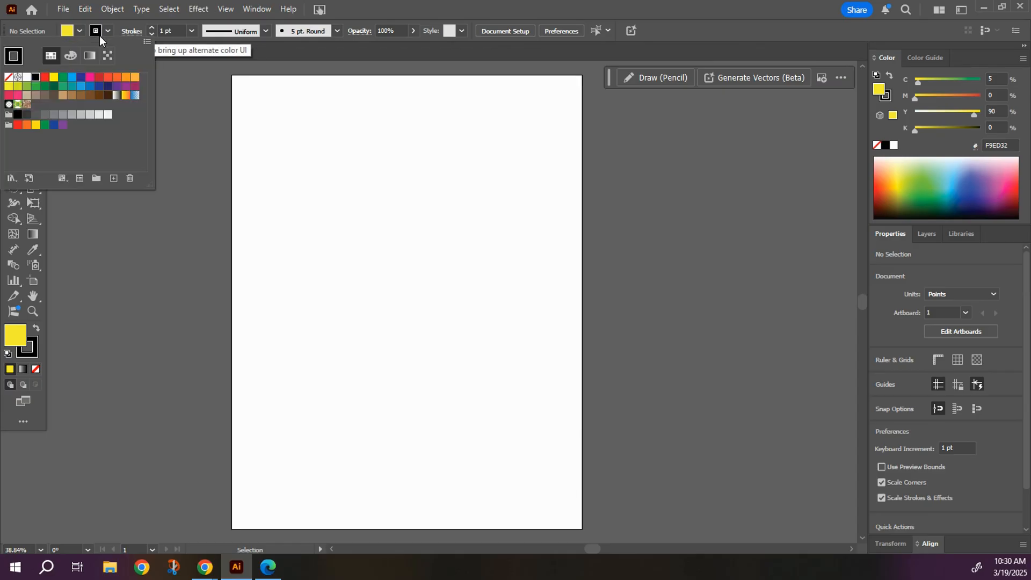
left_click(8, 79)
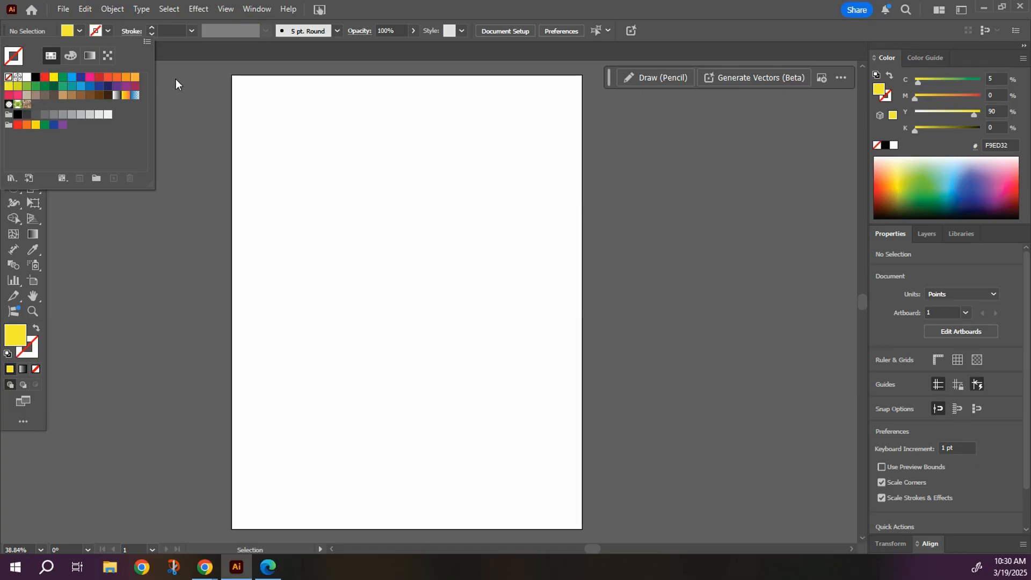
left_click(189, 65)
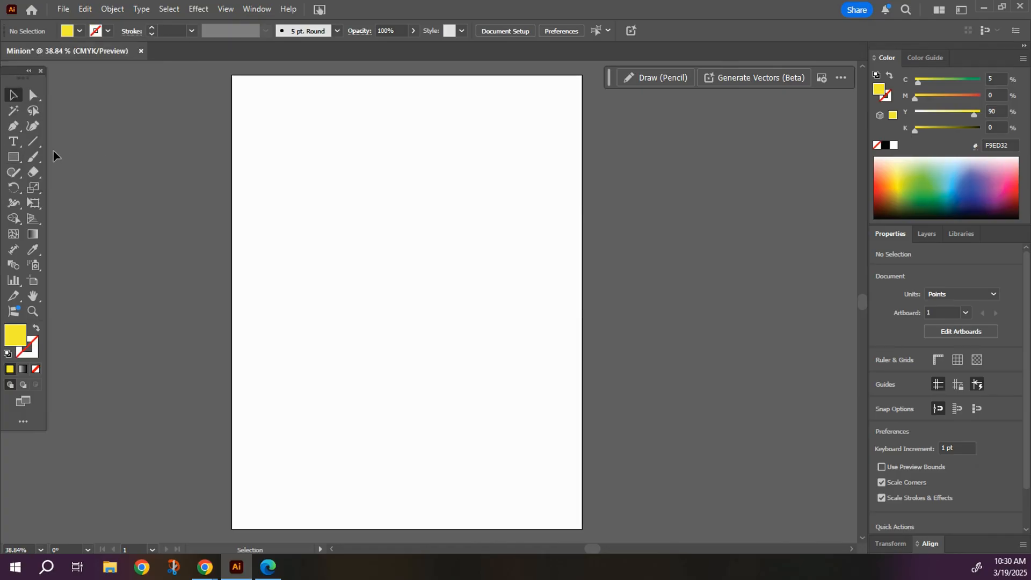
Draw a tall yellow rectangle about 244 x 524 pt and move it near the artboard's centre.
left_click_drag(14, 160, 72, 162)
left_click_drag(317, 130, 458, 430)
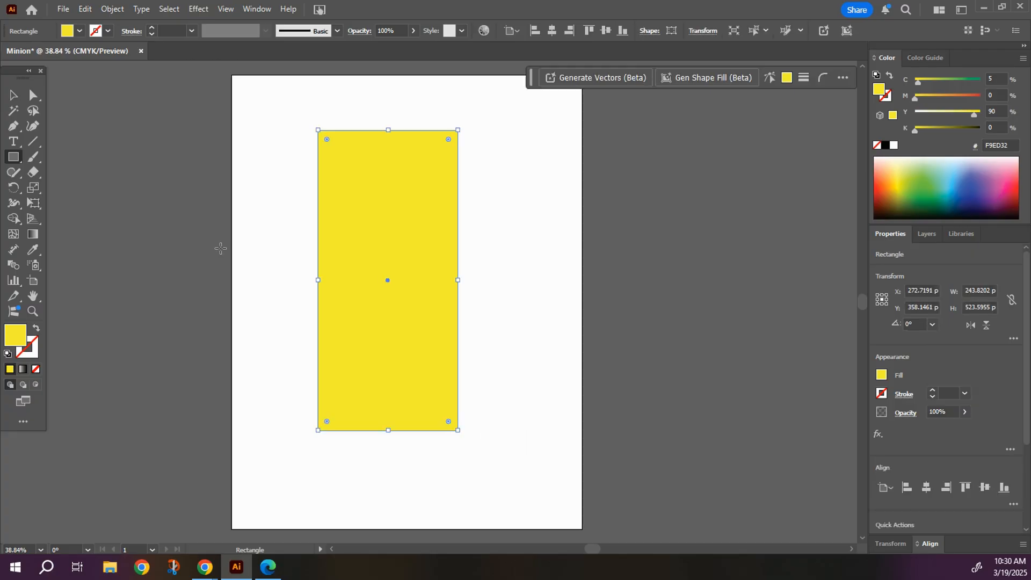
left_click(14, 95)
left_click_drag(390, 254, 411, 261)
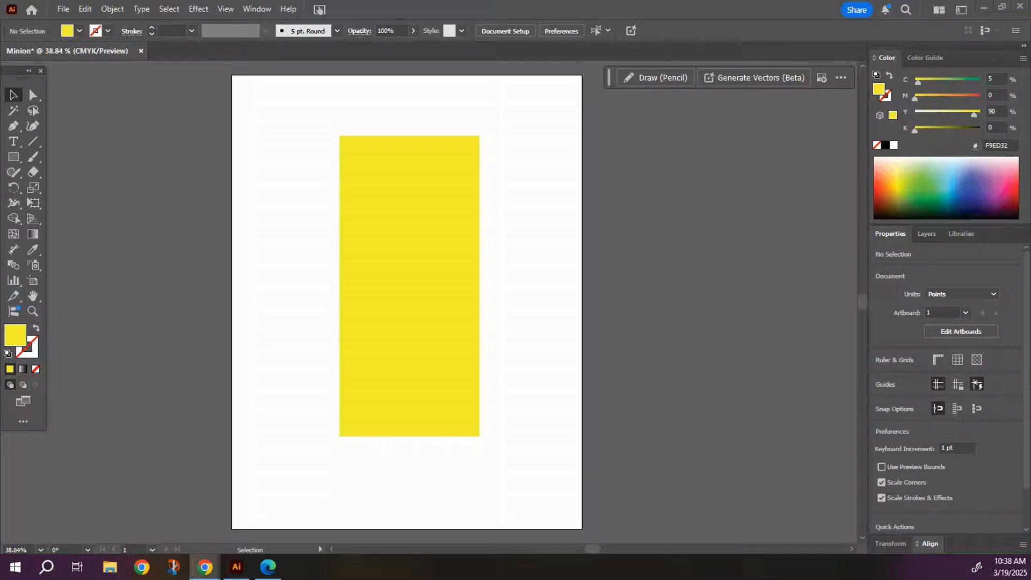
Round the yellow rectangle's two top corners into a full arch and slightly round its two bottom corners.
left_click(375, 229)
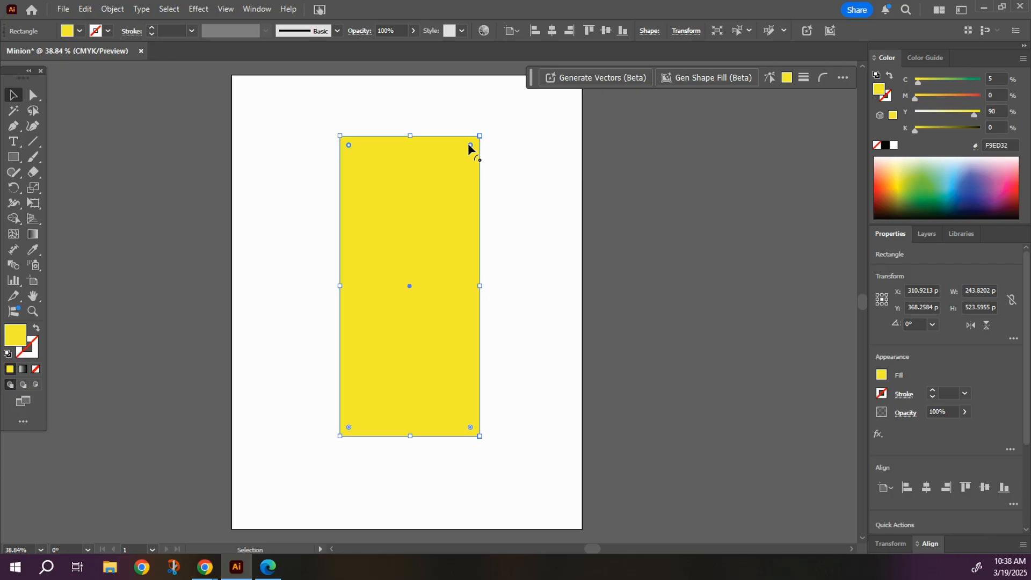
left_click_drag(471, 145, 418, 224)
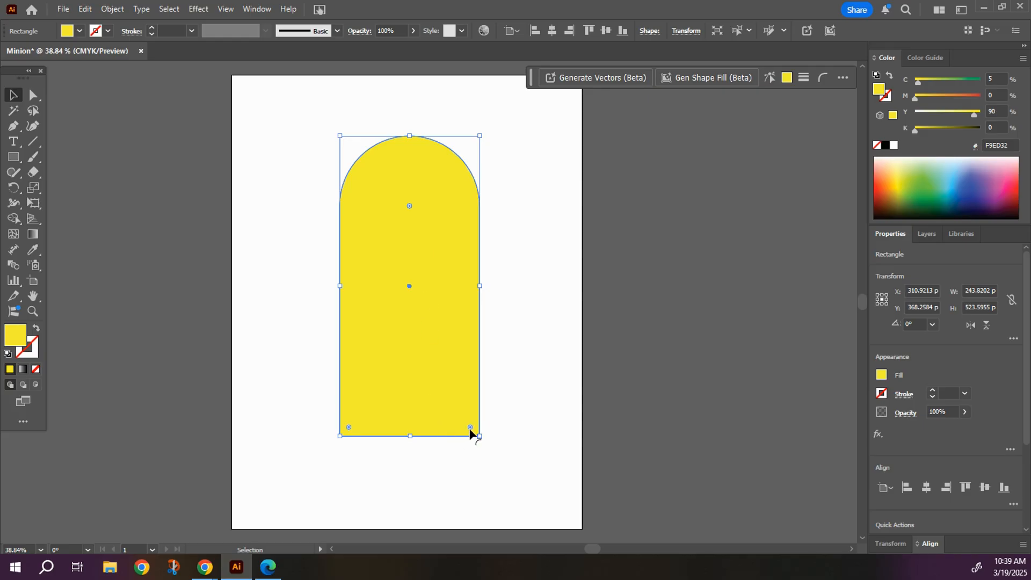
left_click(520, 417)
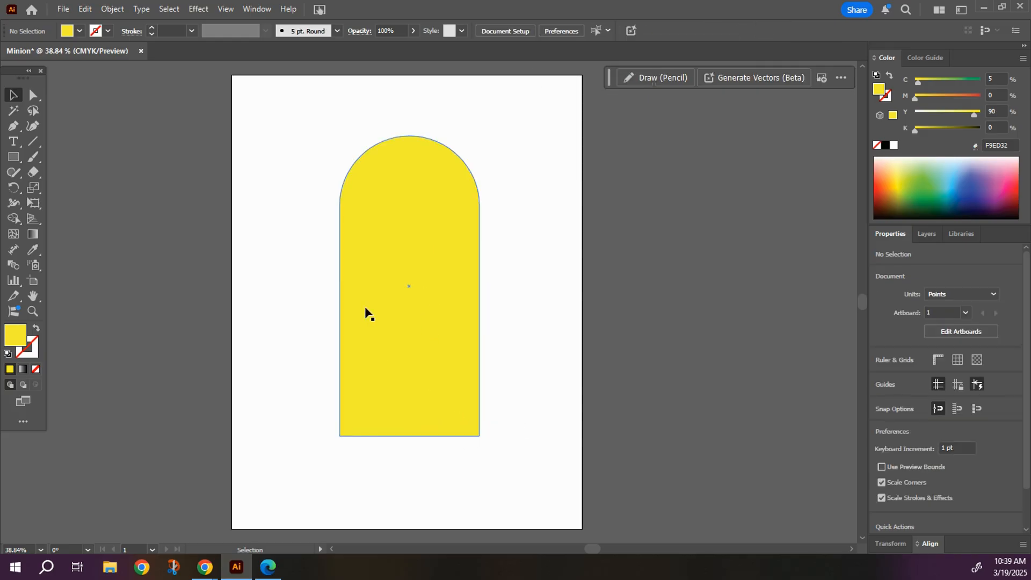
left_click(400, 300)
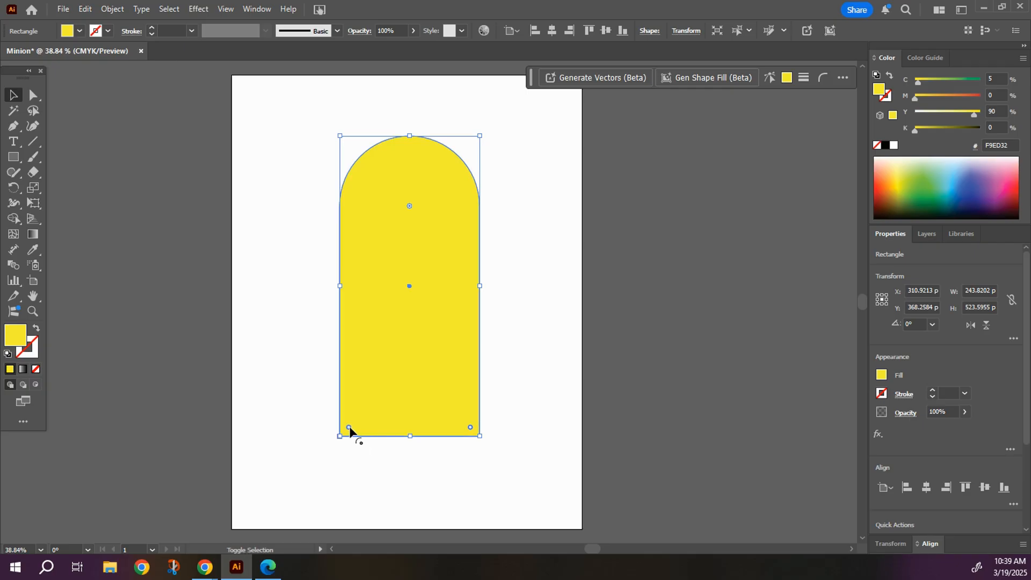
left_click_drag(470, 428, 462, 419)
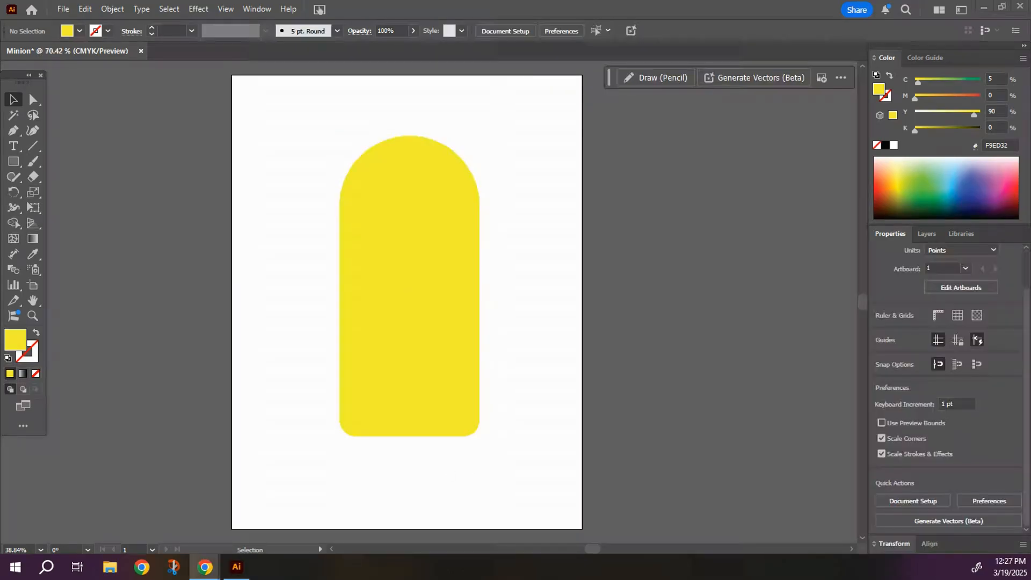
Copy the rounded yellow body shape and paste the duplicate in place over the original.
left_click(430, 236)
right_click(429, 236)
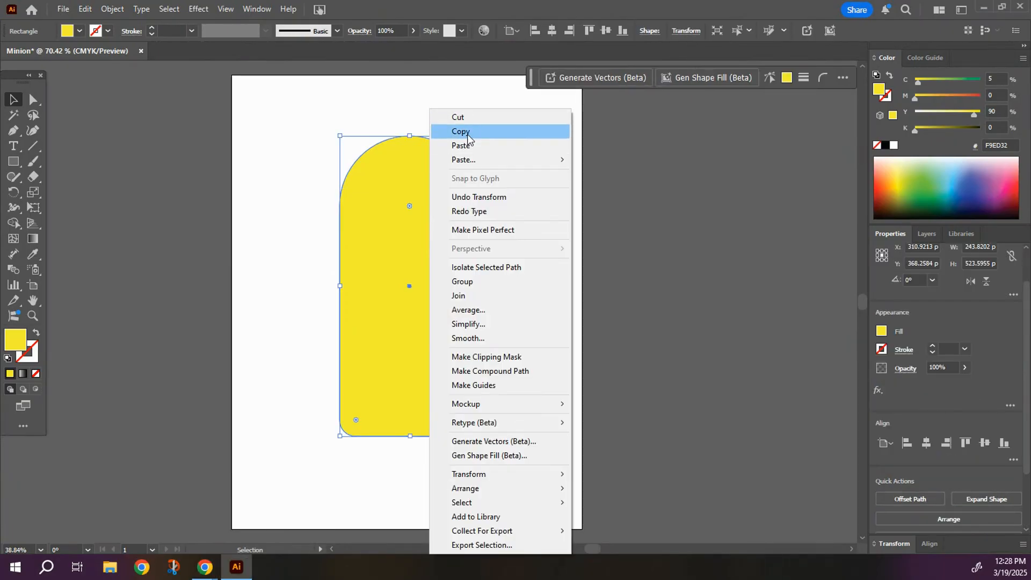
left_click(467, 133)
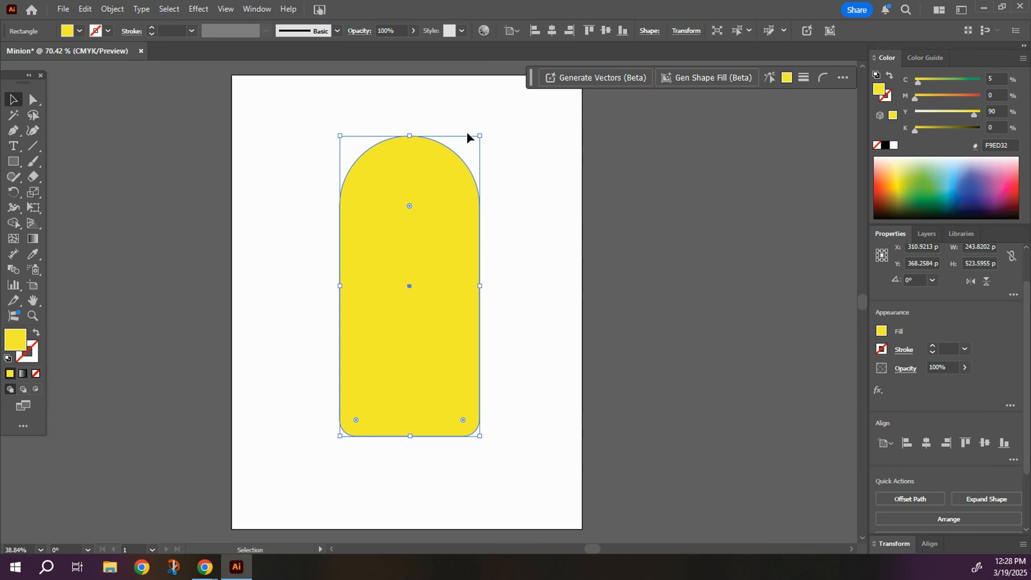
right_click(426, 170)
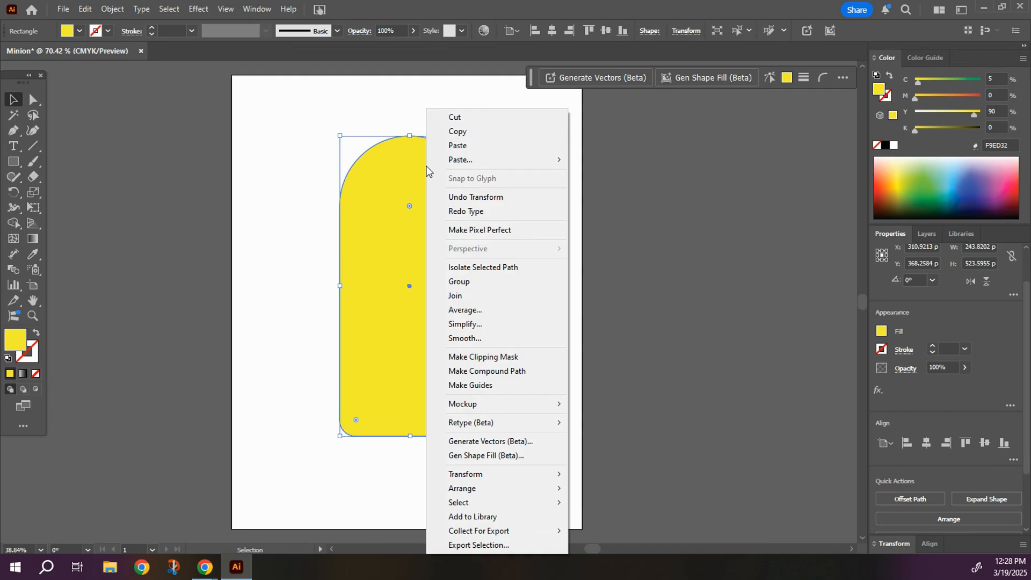
mouse_move(551, 159)
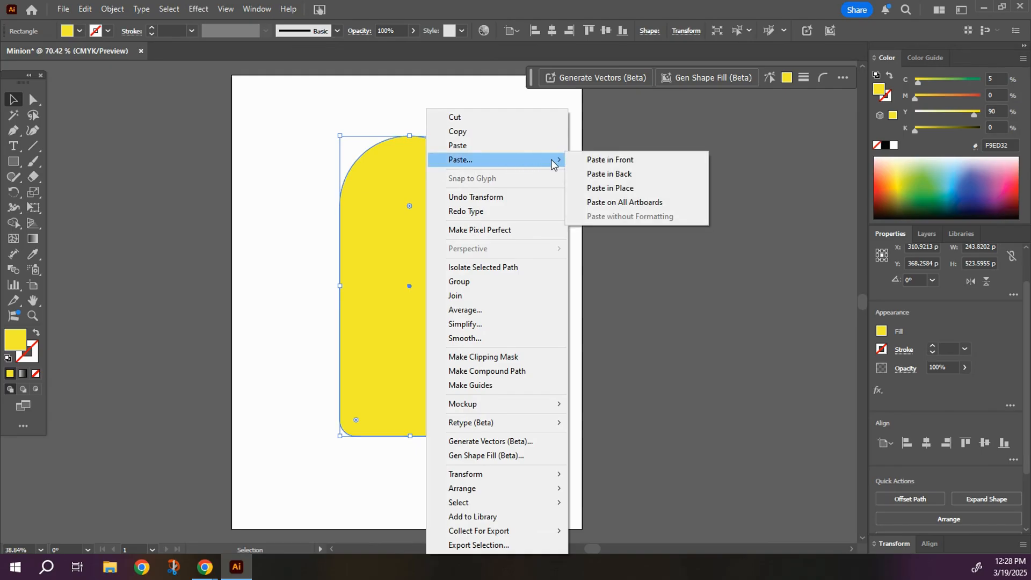
left_click(624, 189)
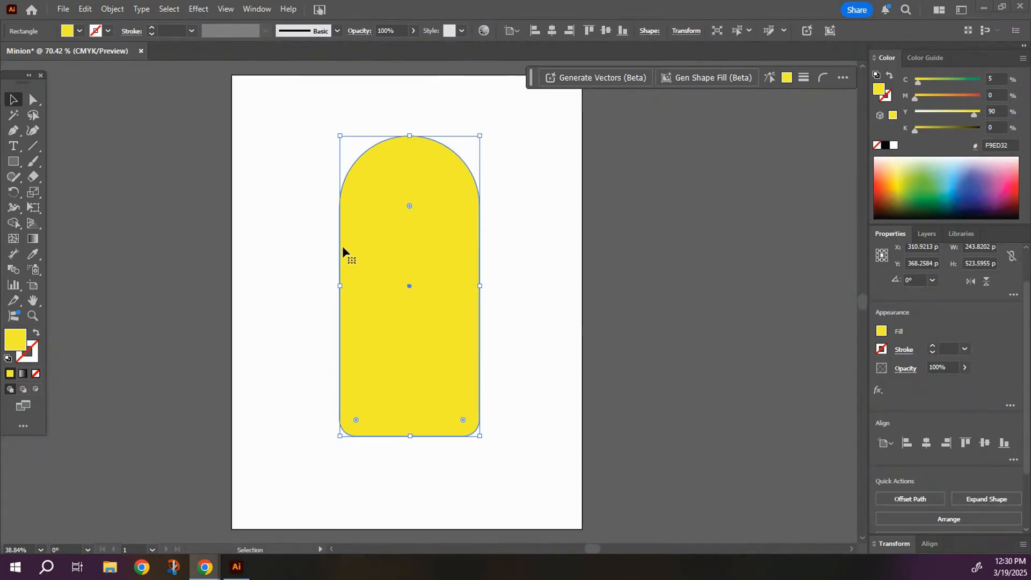
Change the pasted copy's fill to the dark blue swatch 2E3192 and deselect it.
left_click(79, 32)
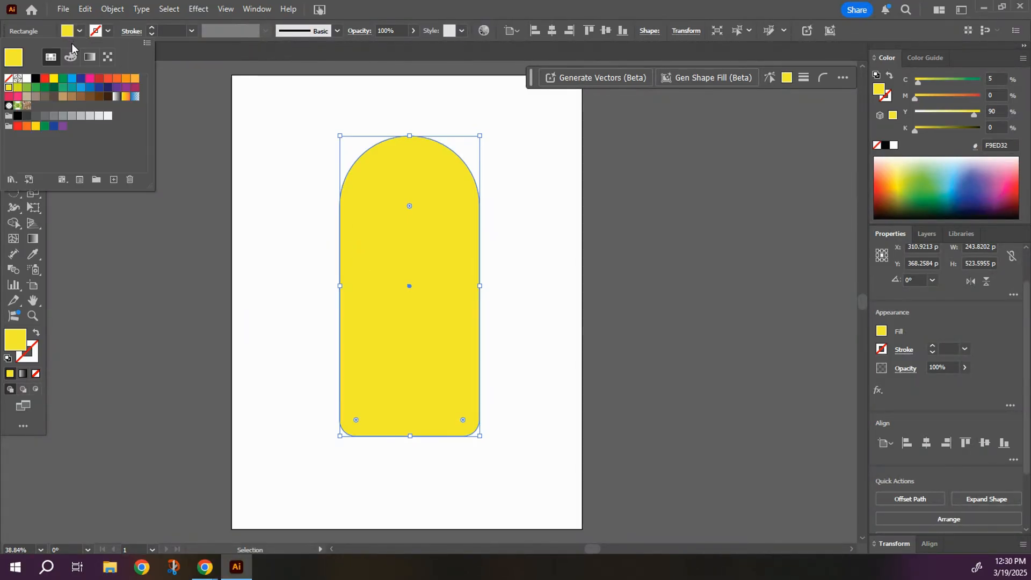
left_click(81, 79)
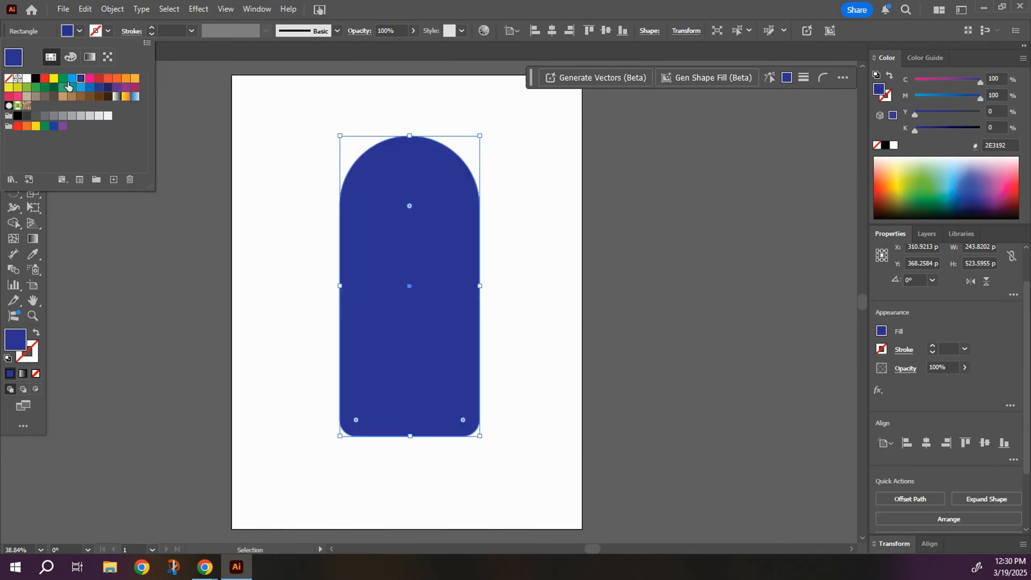
left_click(298, 168)
left_click(269, 163)
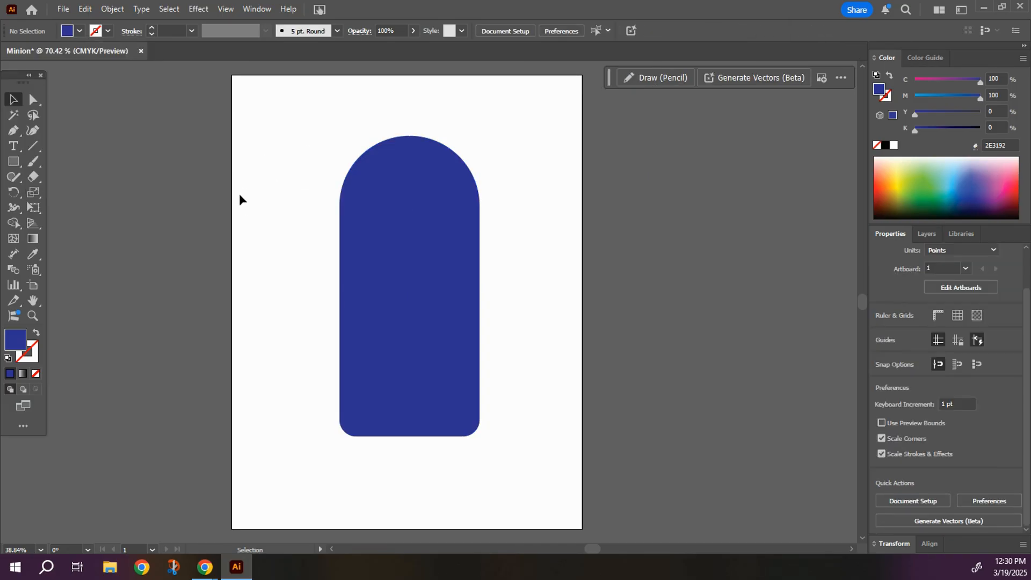
Draw a rectangle about 342 x 401 pt with the magenta fill 9E1F63, covering the upper part of the blue shape.
left_click(79, 31)
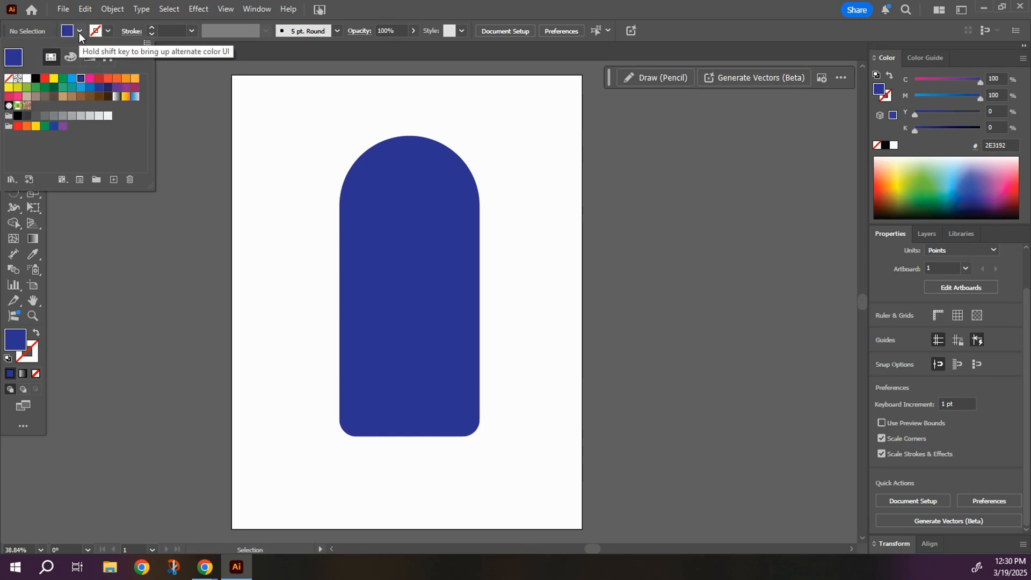
left_click(134, 89)
left_click(266, 160)
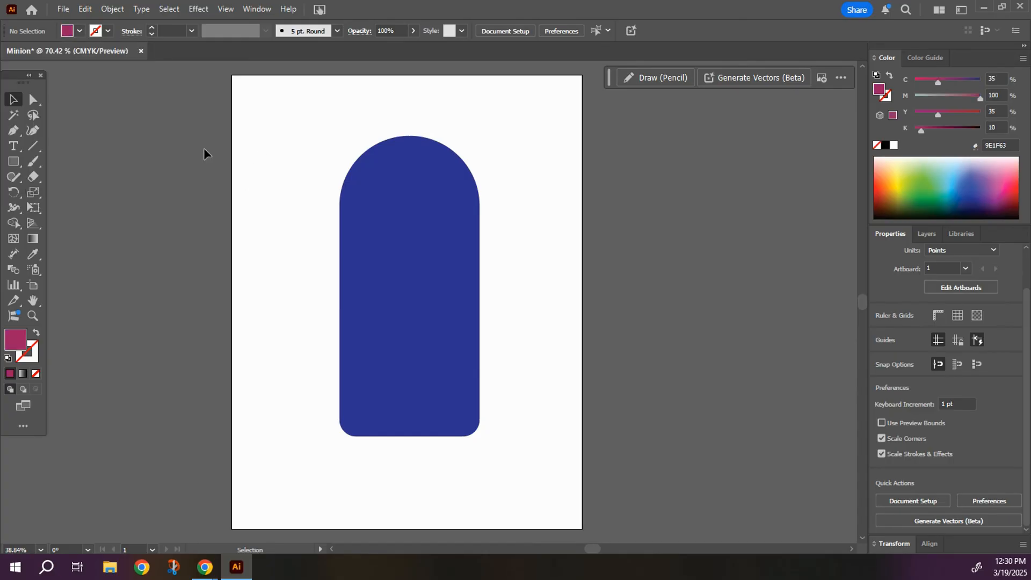
left_click(16, 167)
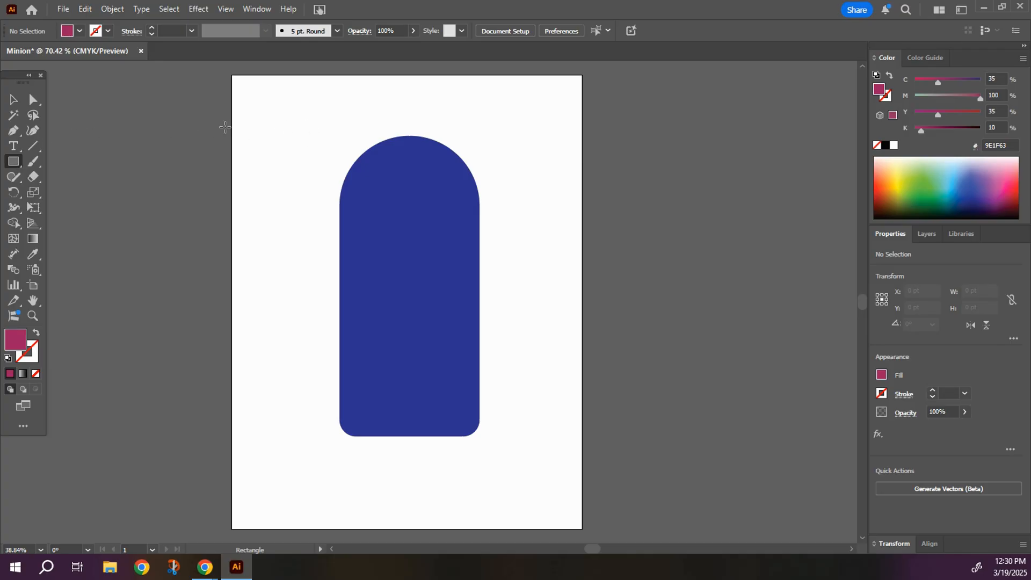
left_click_drag(308, 123, 502, 349)
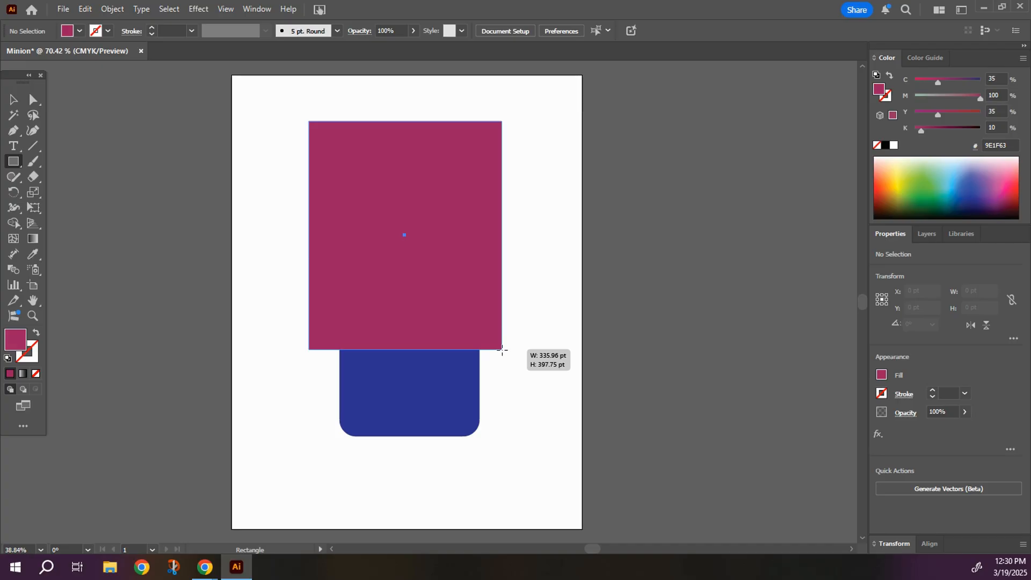
left_click_drag(502, 350, 505, 352)
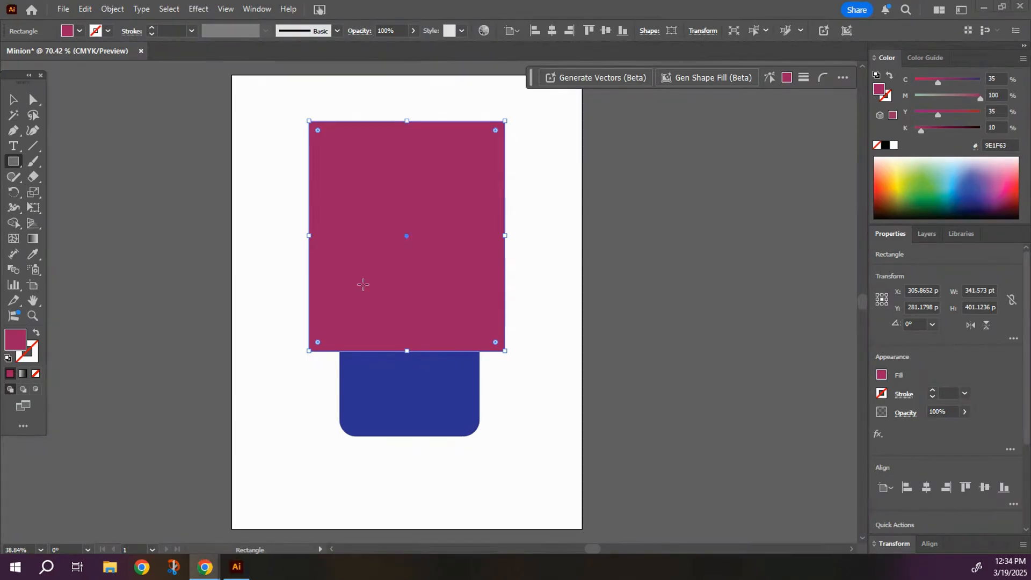
Subtract the magenta rectangle from the blue body copy with Pathfinder Minus Front, leaving the Pathfinder panel clear of the artwork.
left_click(13, 100)
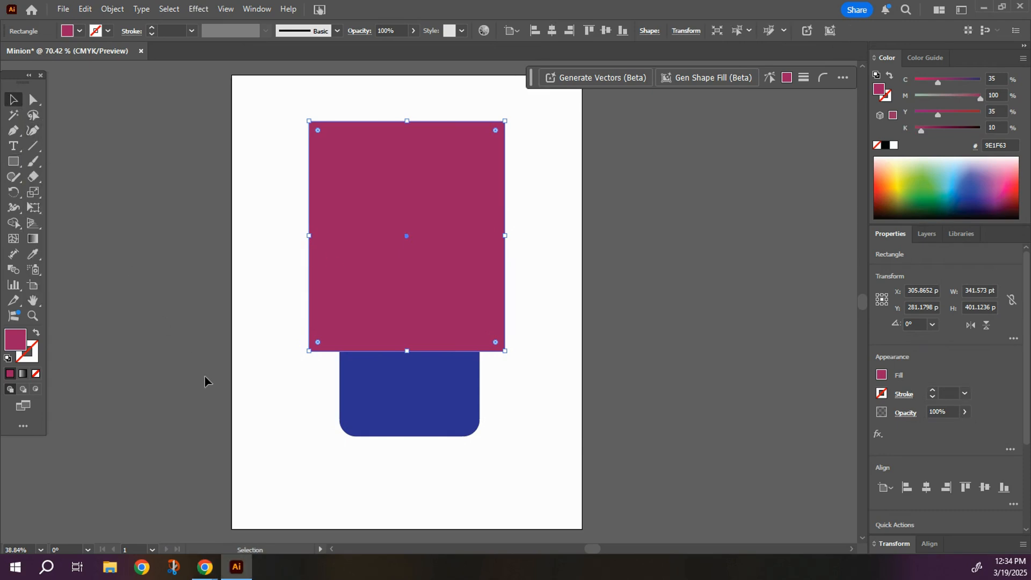
left_click(389, 413, "shift")
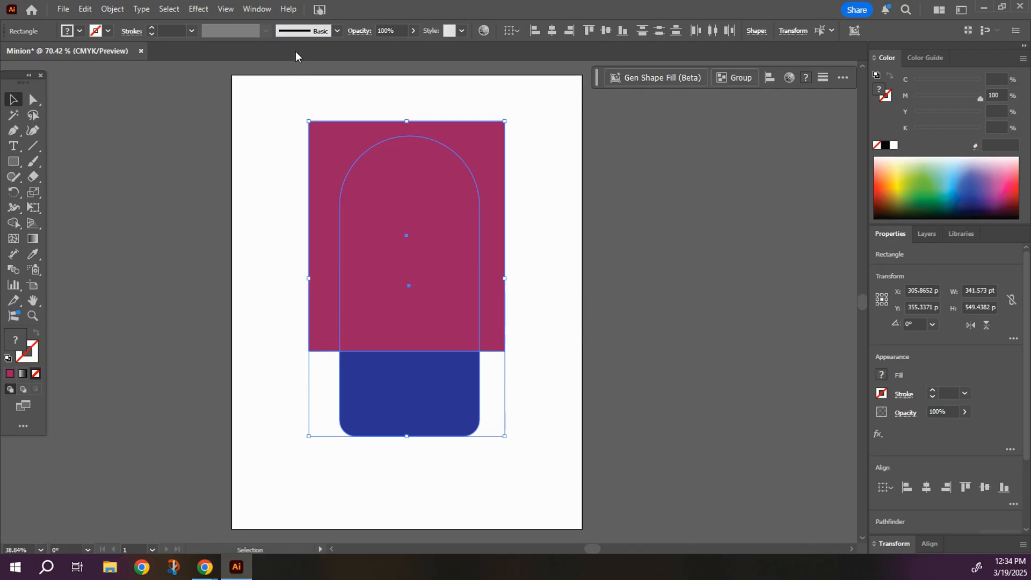
left_click(257, 9)
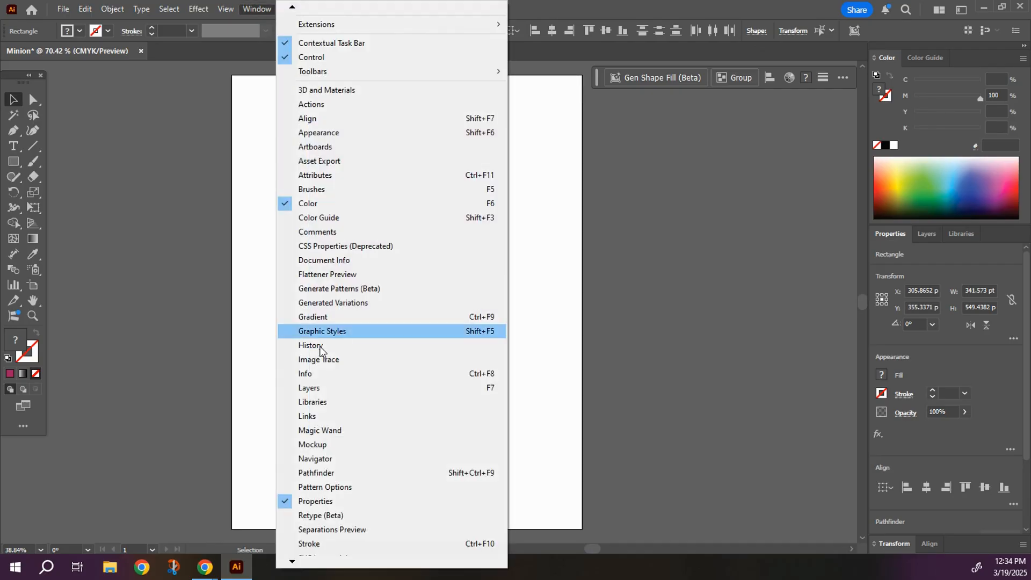
left_click(336, 475)
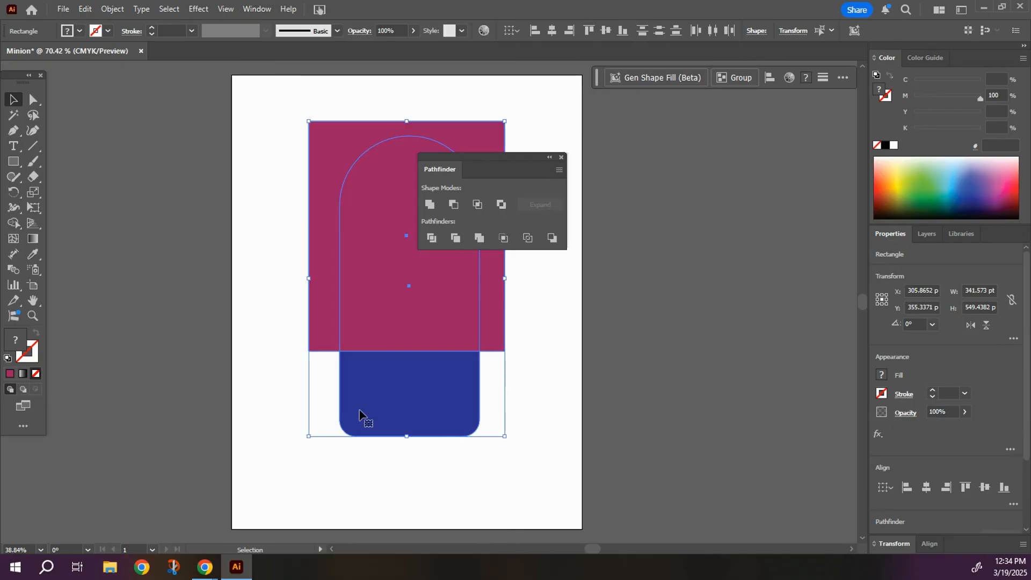
left_click(454, 205)
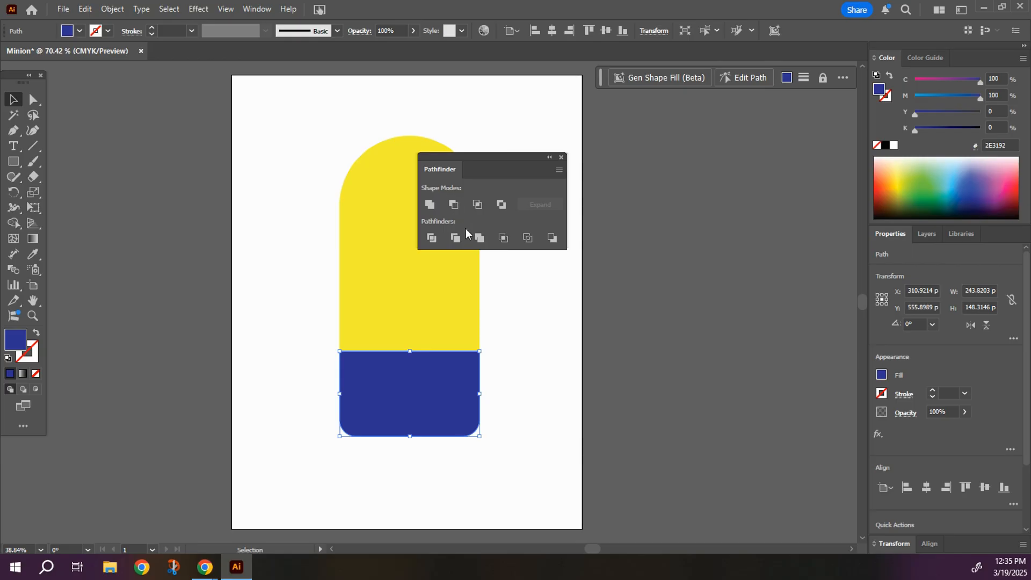
left_click_drag(504, 156, 725, 170)
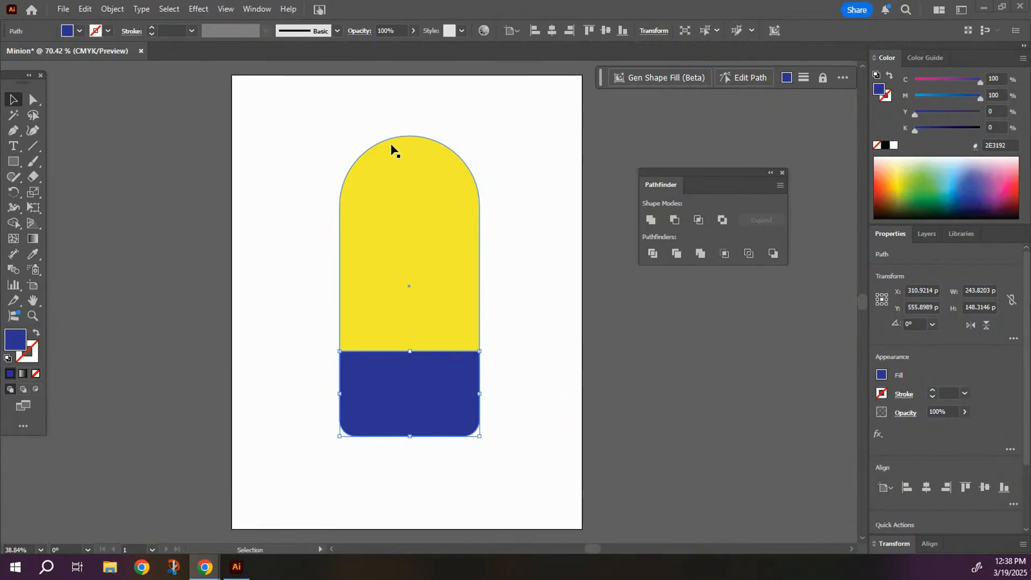
Draw a dark blue bib rectangle about 164 x 137 pt overlapping the overalls' upper edge and center it horizontally on the body.
left_click(14, 163)
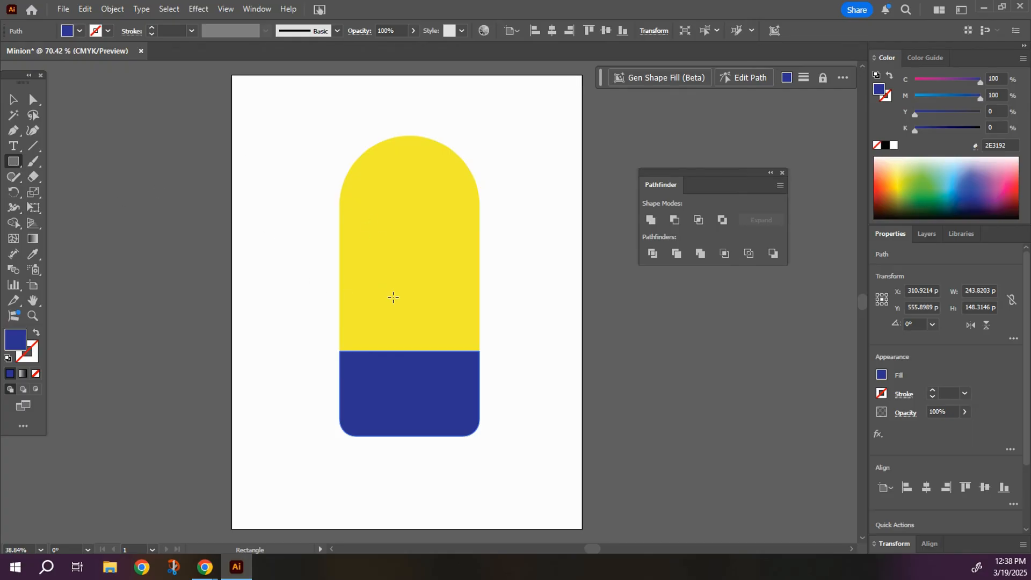
mouse_move(372, 281)
left_mouse_down()
mouse_move(435, 354)
mouse_move(466, 360)
left_mouse_up()
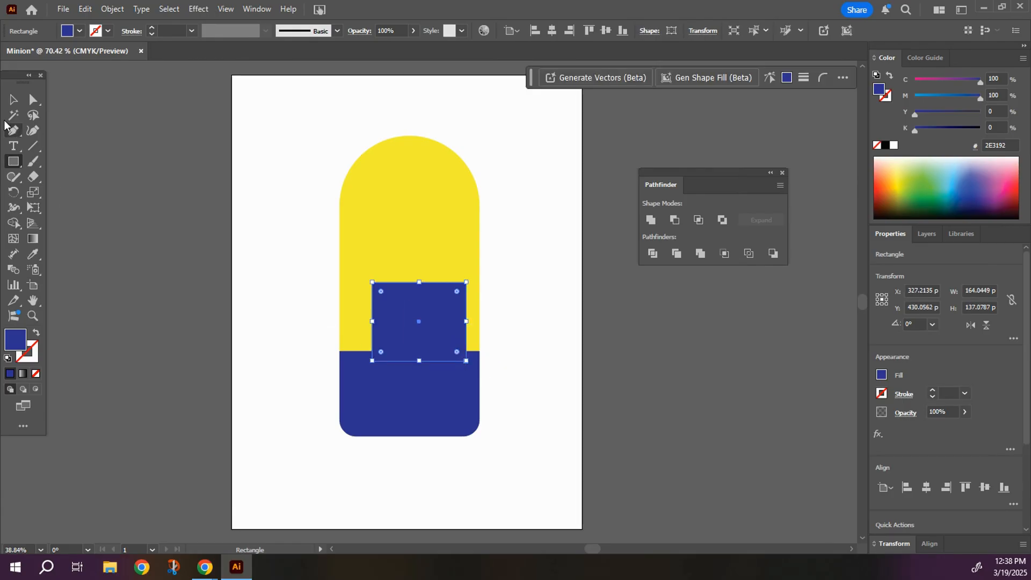
left_click(13, 99)
left_click_drag(410, 324, 390, 321)
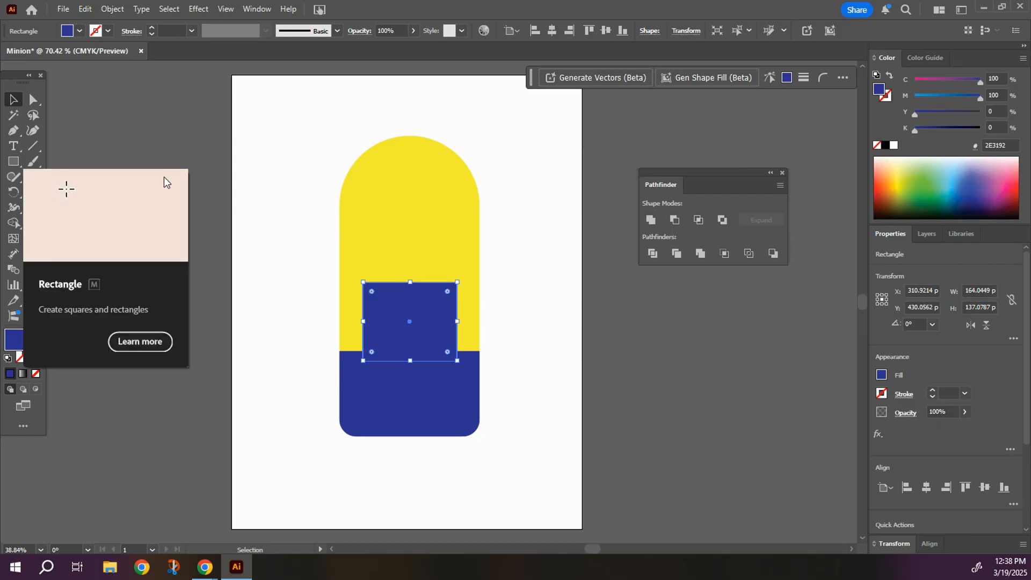
left_click(309, 276)
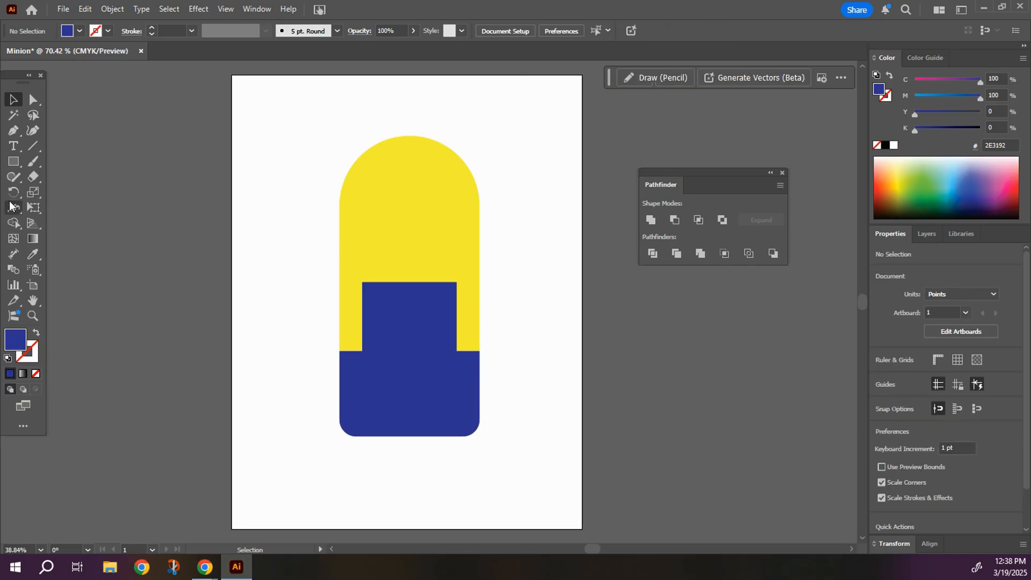
Draw an ellipse with the pink fill EC008C over the bib's left edge and adjust it to about 116 x 170 pt.
left_click(15, 162)
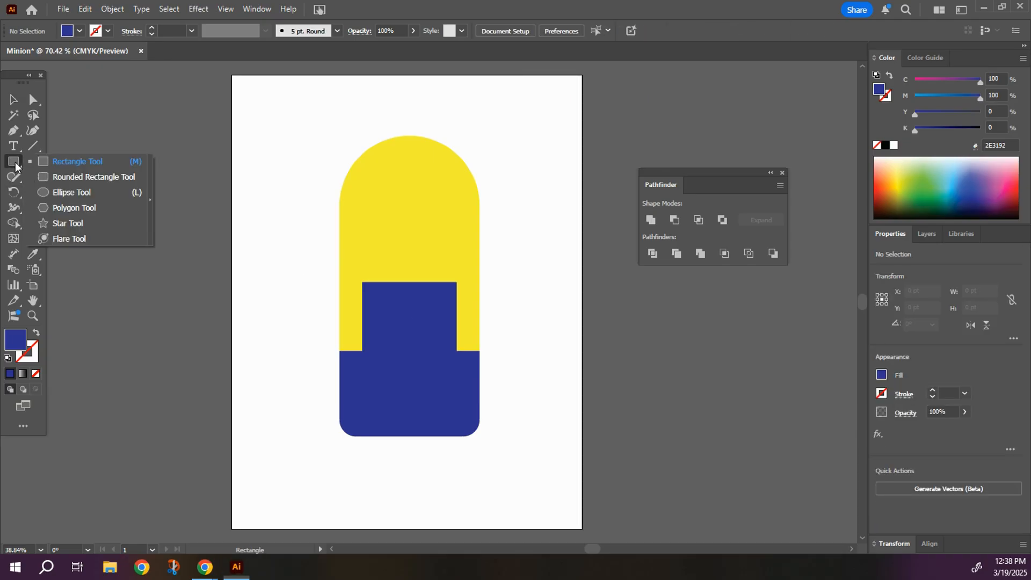
left_click(65, 191)
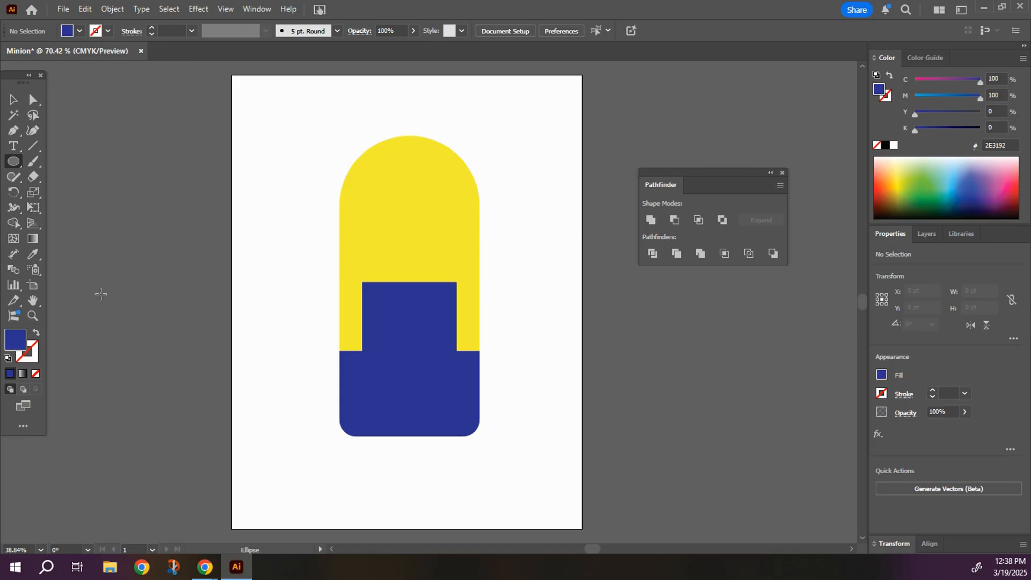
left_click(68, 32)
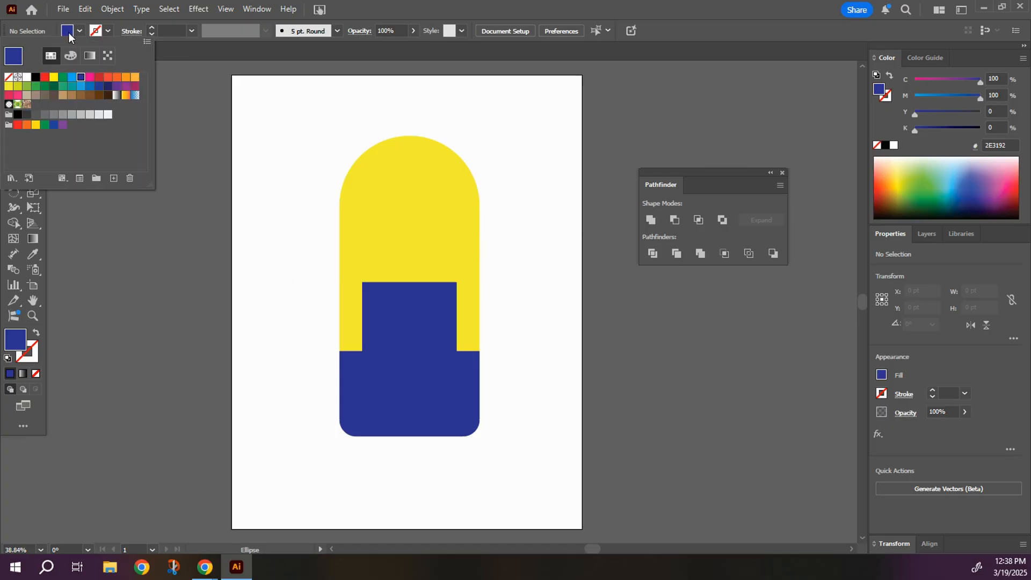
left_click(89, 77)
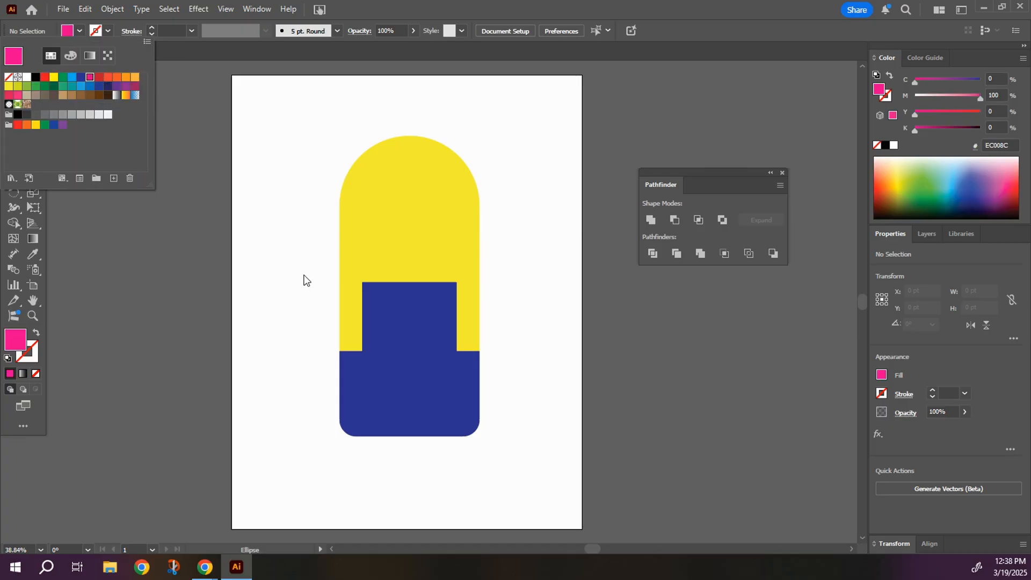
left_click_drag(312, 263, 379, 370)
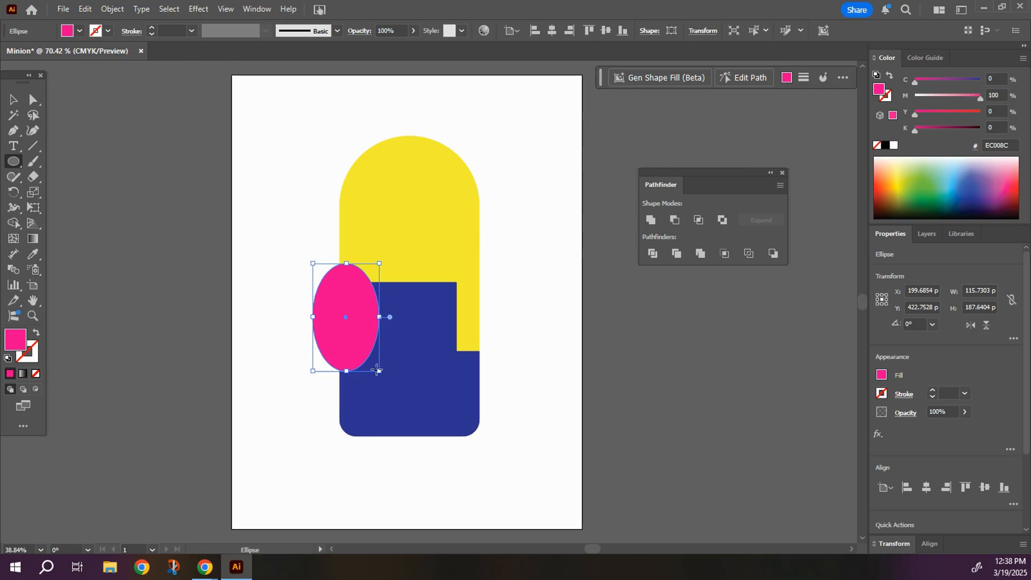
left_click(14, 102)
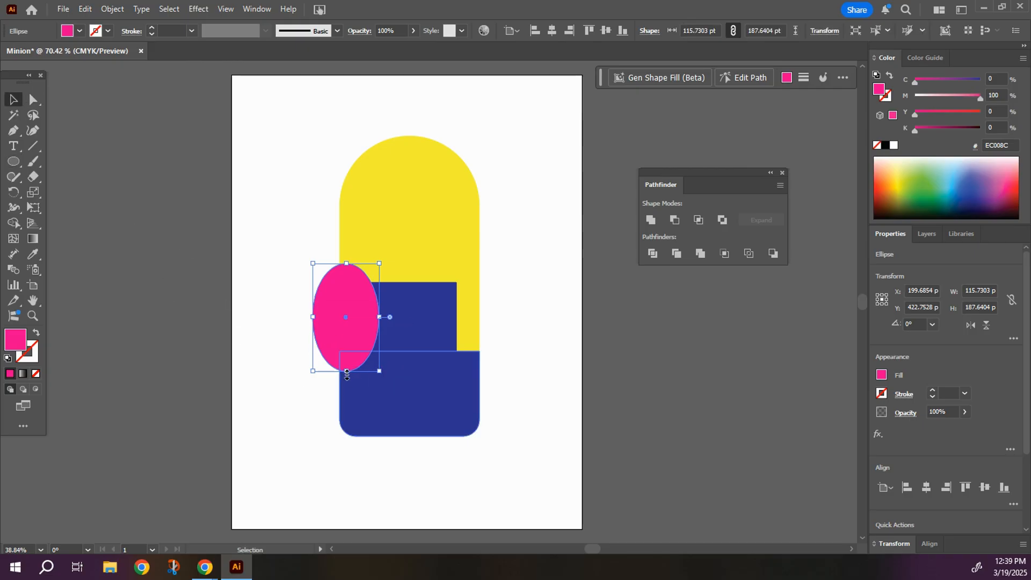
left_click_drag(348, 374, 344, 363)
left_click_drag(324, 300, 319, 310)
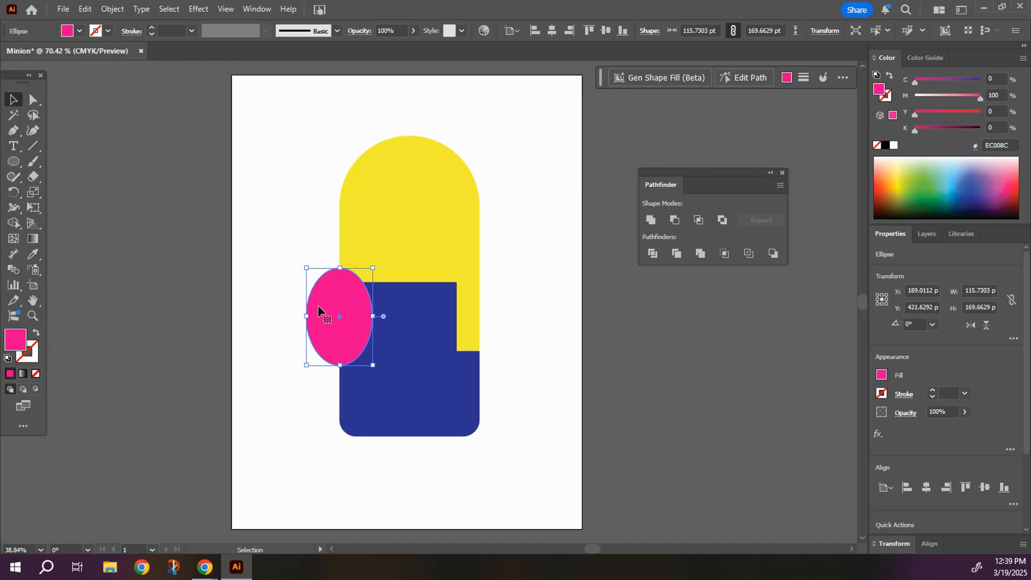
Duplicate the pink ellipse onto the bib's right edge and position the two ellipses level and evenly over both sides.
key("a")
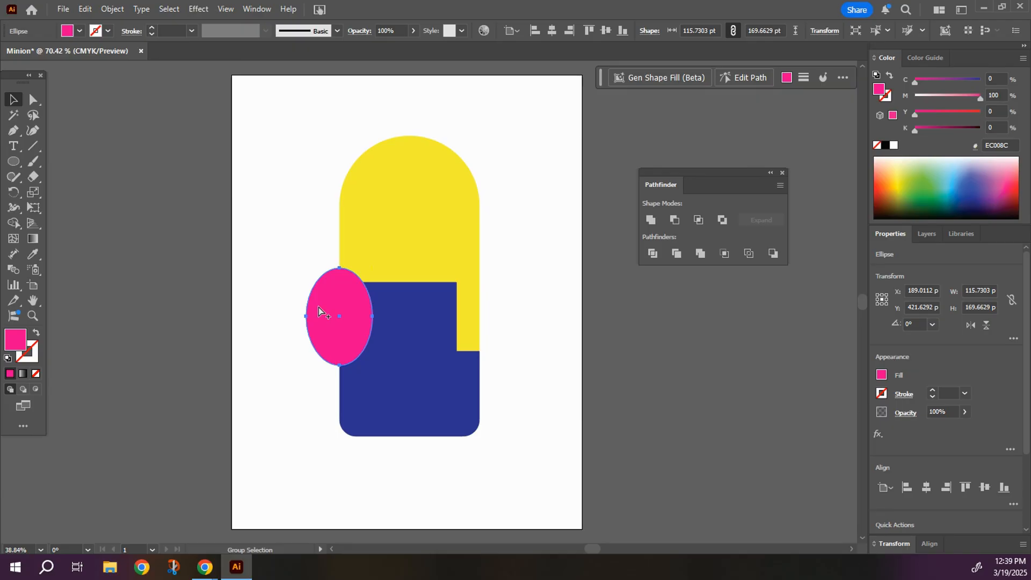
mouse_move(317, 307)
left_mouse_down()
mouse_move(459, 308)
mouse_move(322, 307)
left_mouse_up()
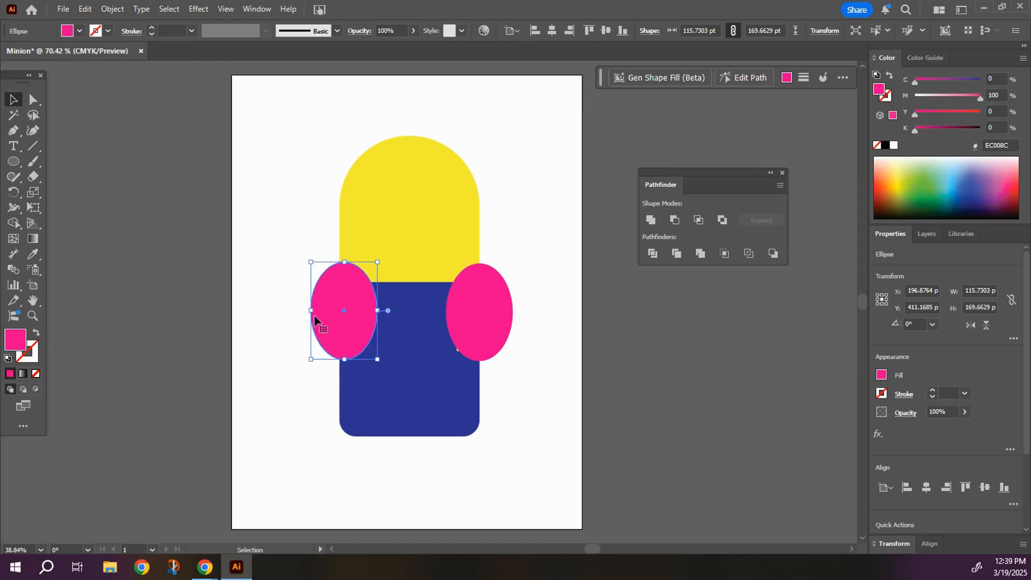
left_click(307, 366)
left_click(326, 306)
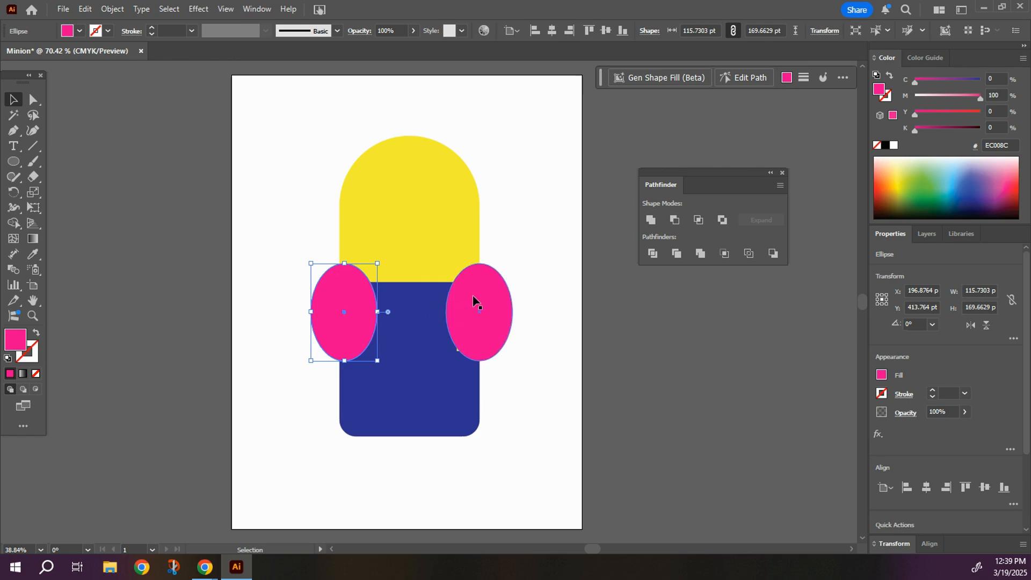
left_click_drag(472, 301, 468, 298)
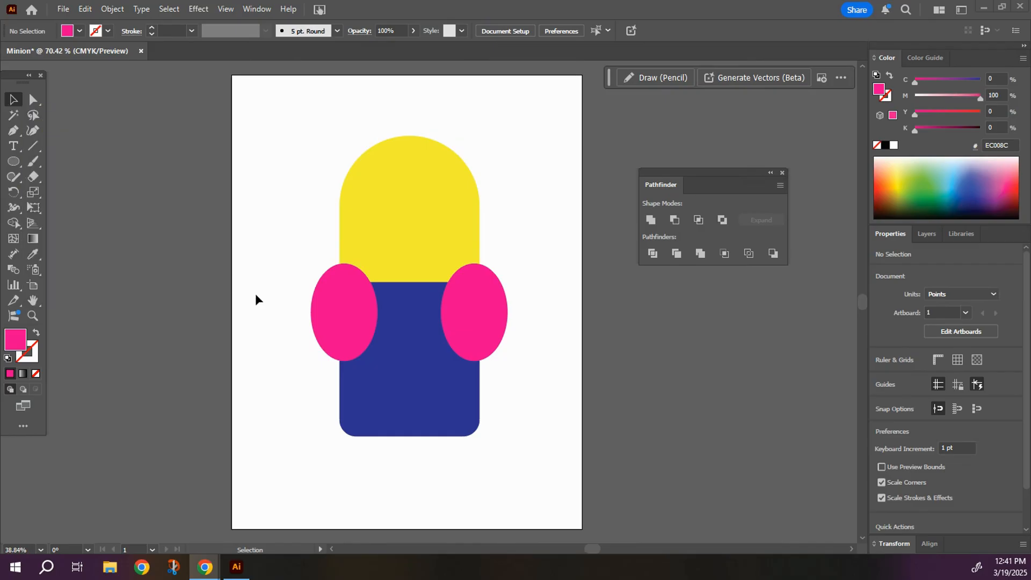
Subtract both pink ellipses from the blue bib rectangle with Minus Front to form curved armholes, and deselect the result.
left_click(347, 314)
left_click(348, 317)
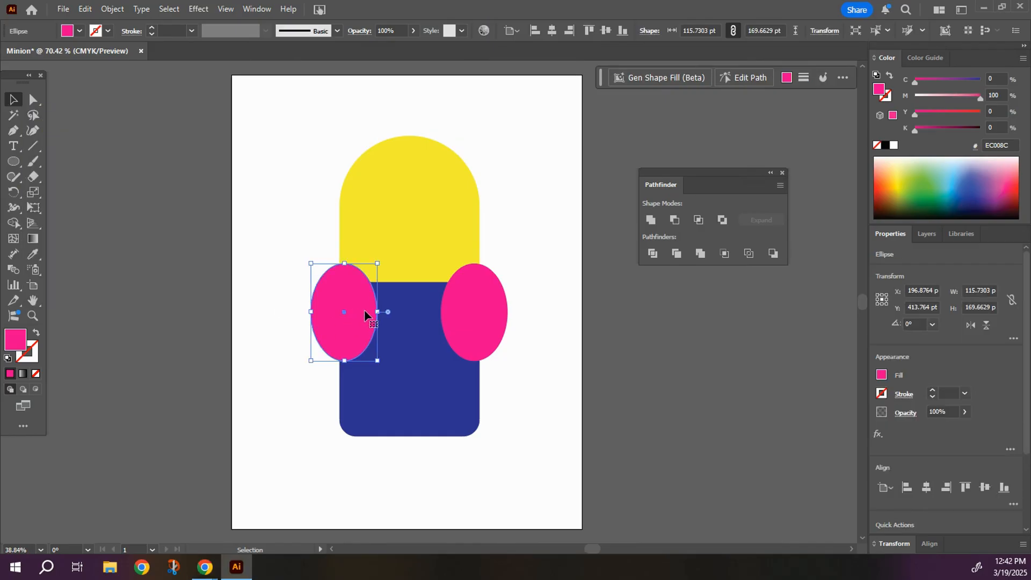
left_click(483, 304, "shift")
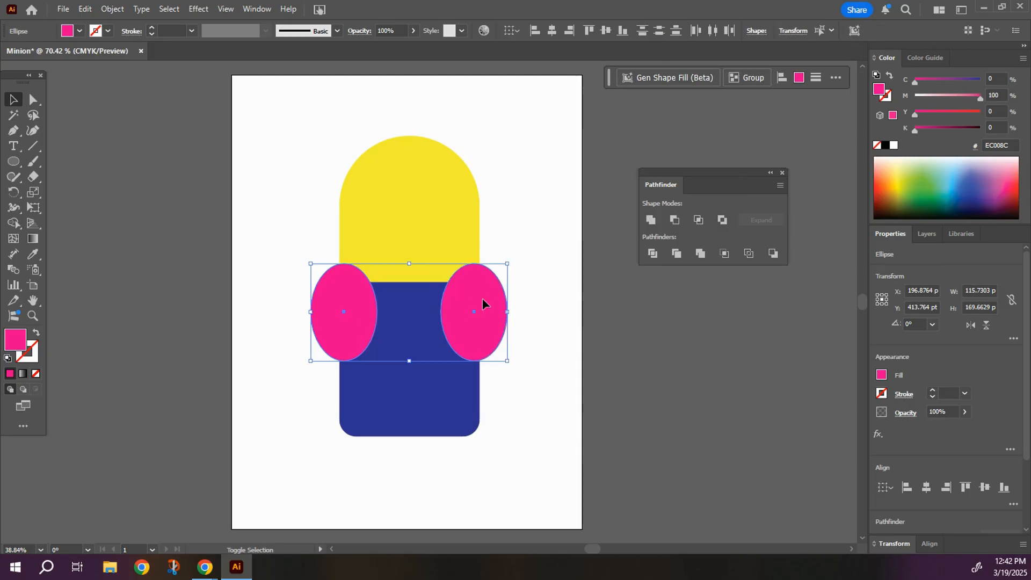
left_click(405, 317, "shift")
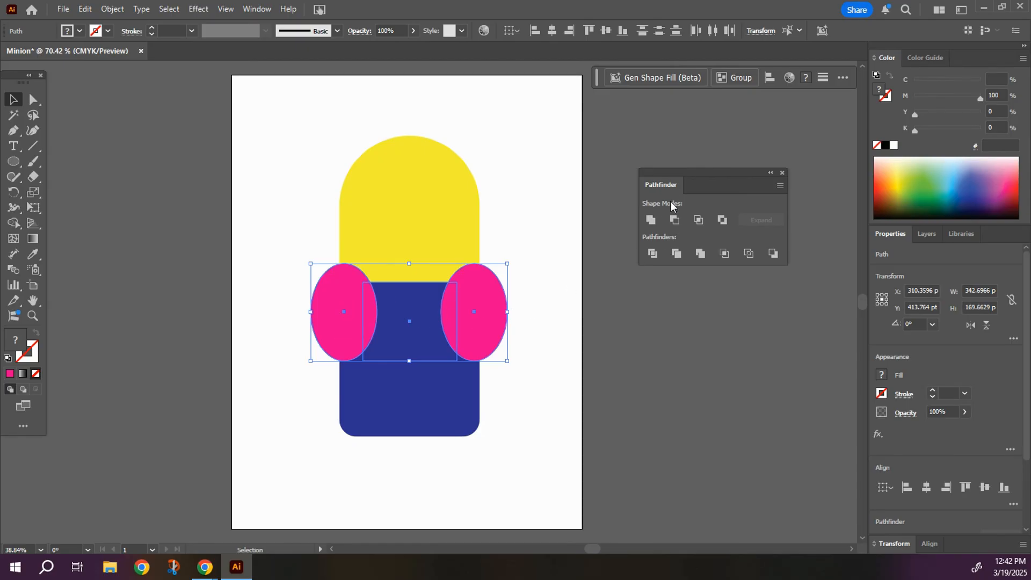
left_click(675, 224)
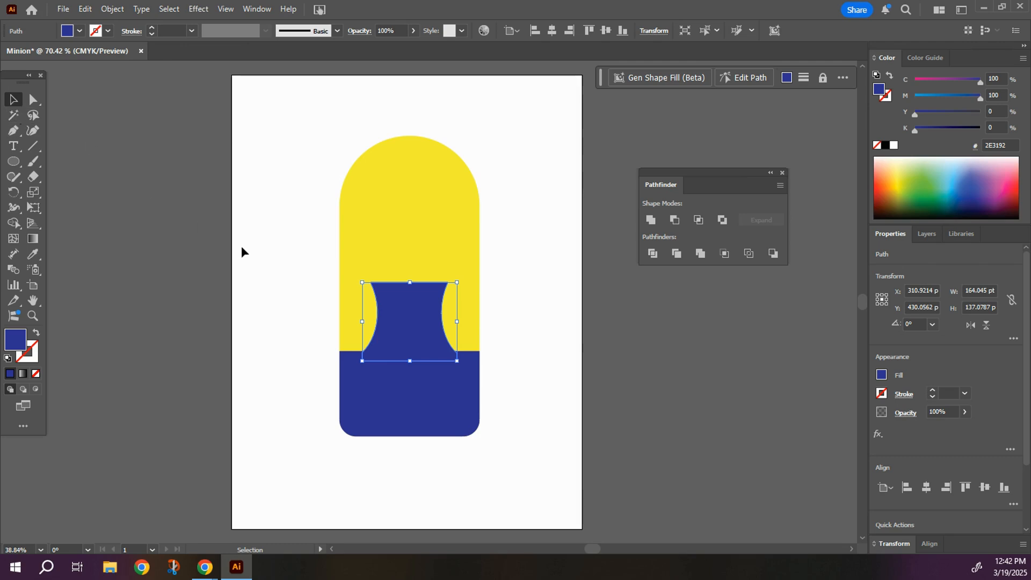
left_click(300, 302)
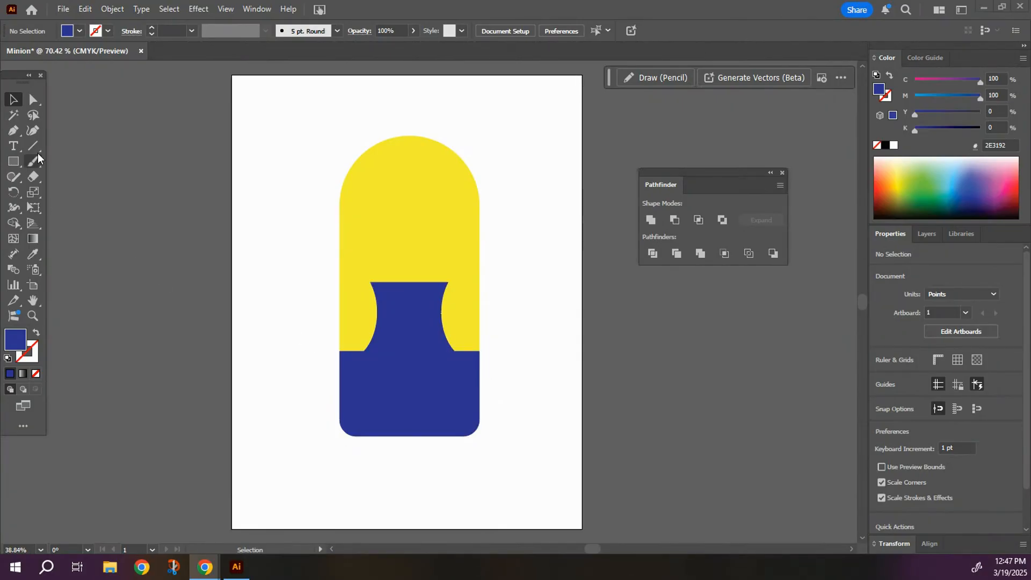
Draw a dark blue strap rectangle about 140 x 19 pt and angle it at 330° against the bib's upper left corner.
left_click_drag(12, 167, 59, 169)
left_click_drag(300, 255, 382, 264)
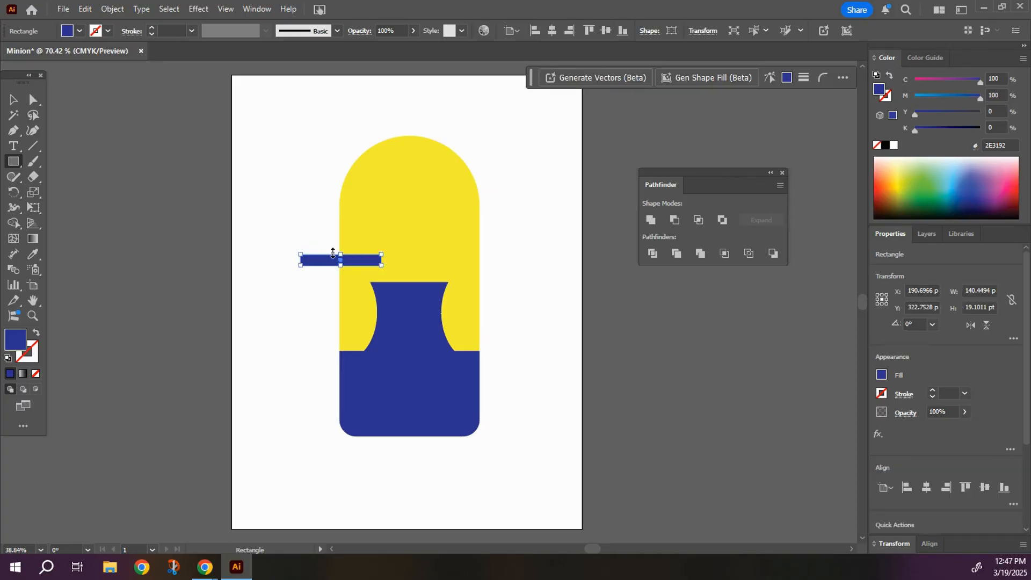
left_click(14, 101)
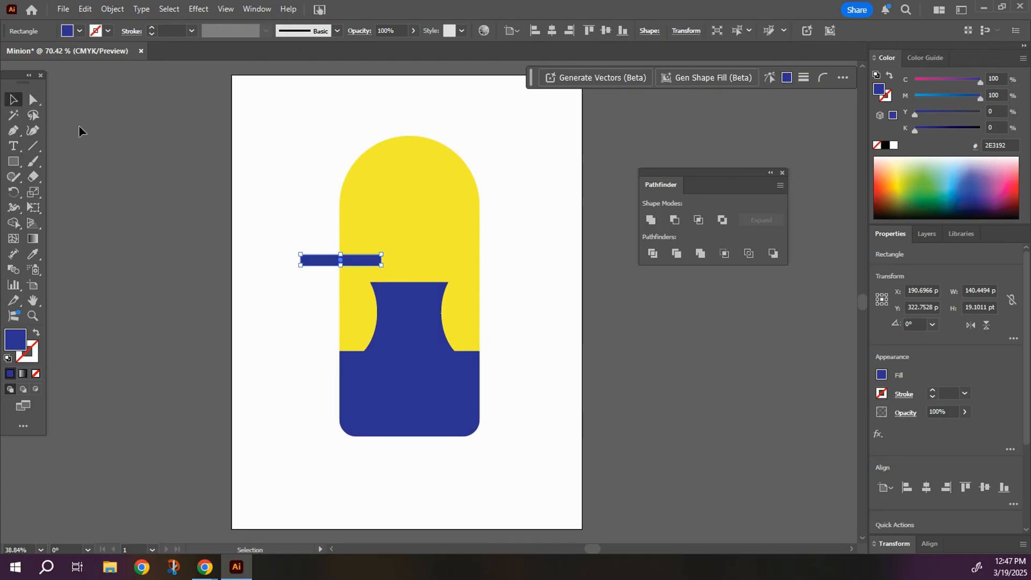
left_click_drag(294, 248, 320, 259)
left_click(284, 269)
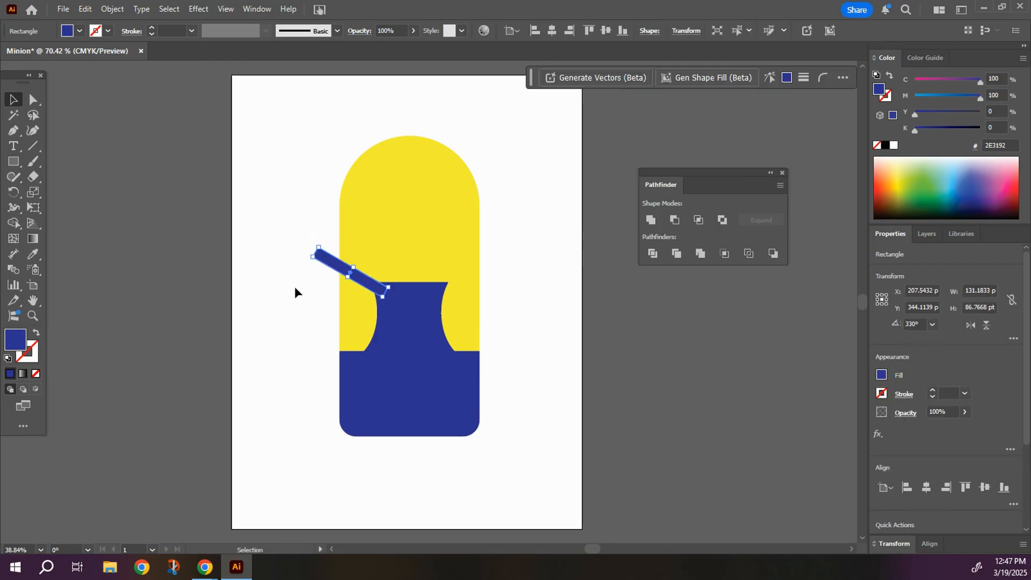
Duplicate the angled strap and move the copy to the right of the yellow body.
left_click(322, 260)
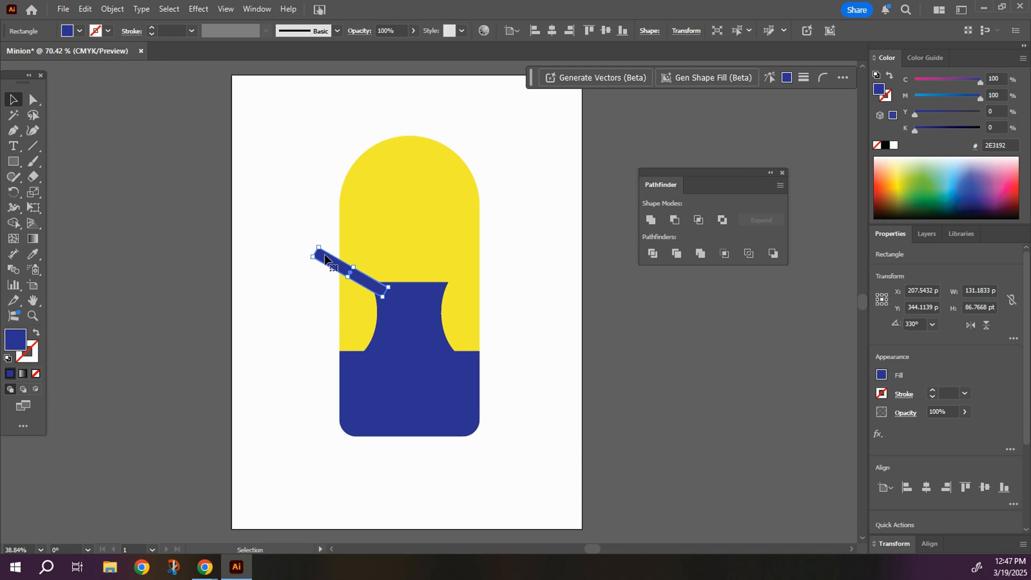
left_click_drag(325, 259, 403, 289)
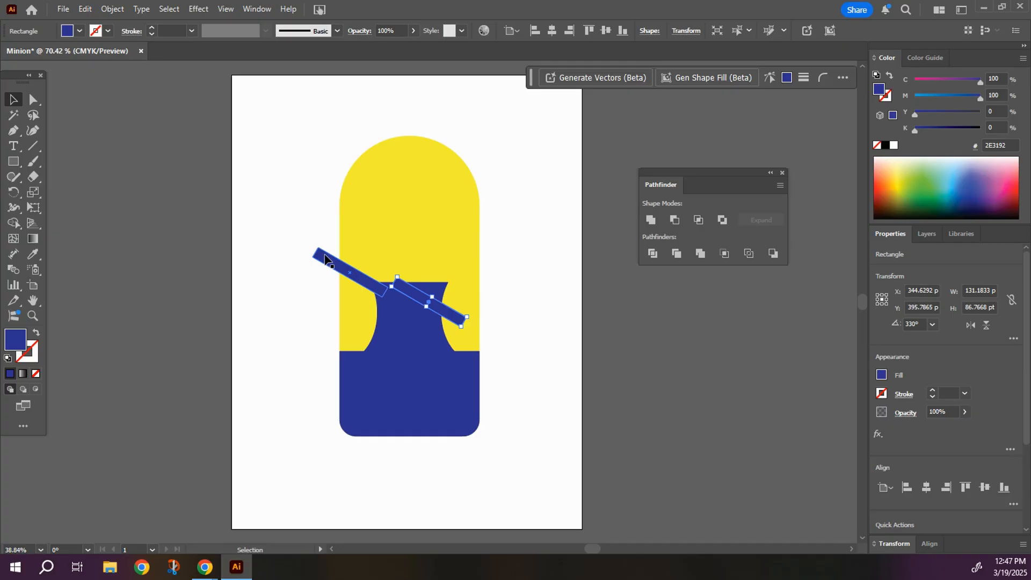
left_click_drag(453, 321, 541, 294)
Reflect the strap copy across the vertical axis, place it against the bib's upper right corner and deselect it.
right_click(541, 293)
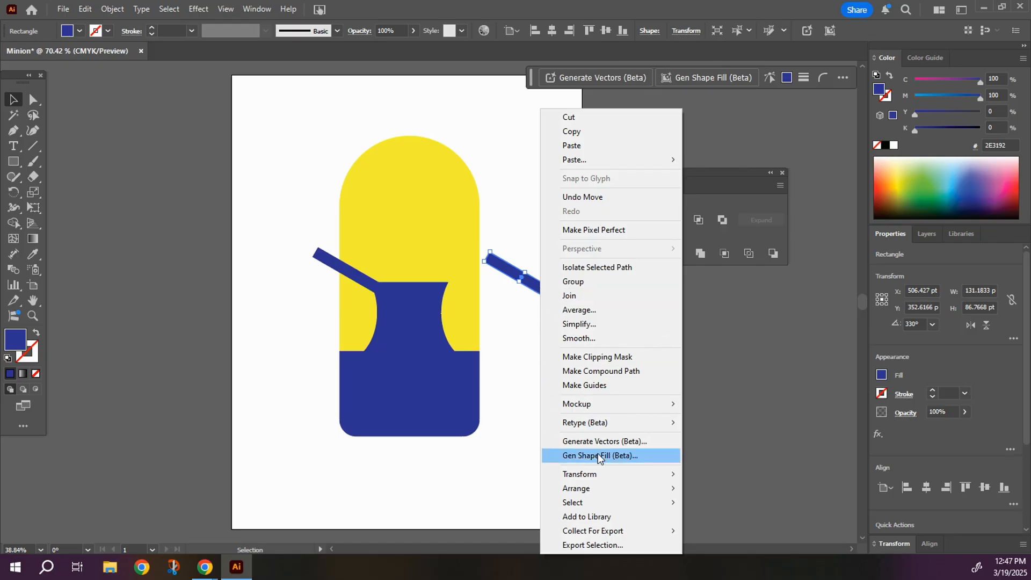
mouse_move(602, 479)
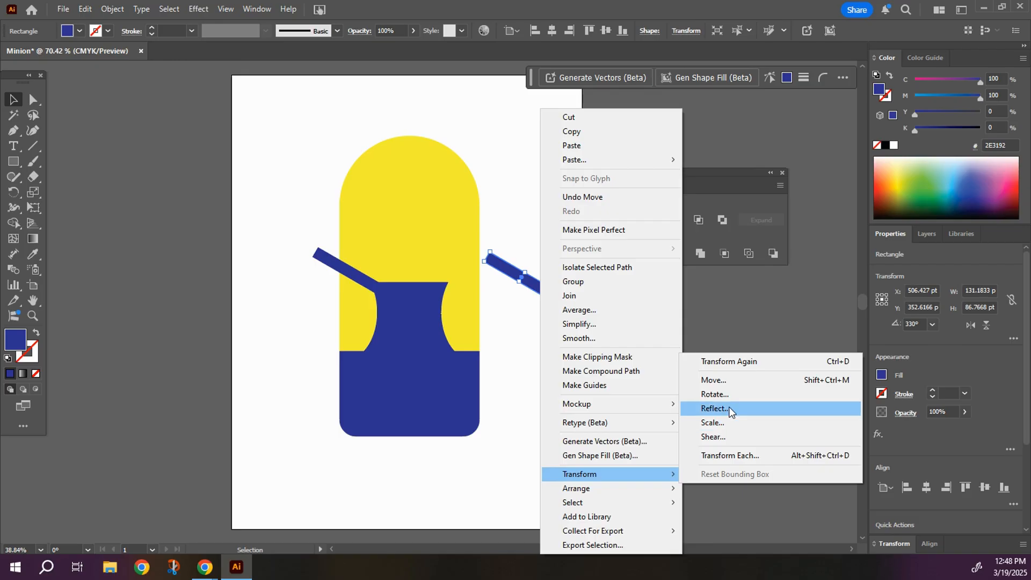
left_click(714, 408)
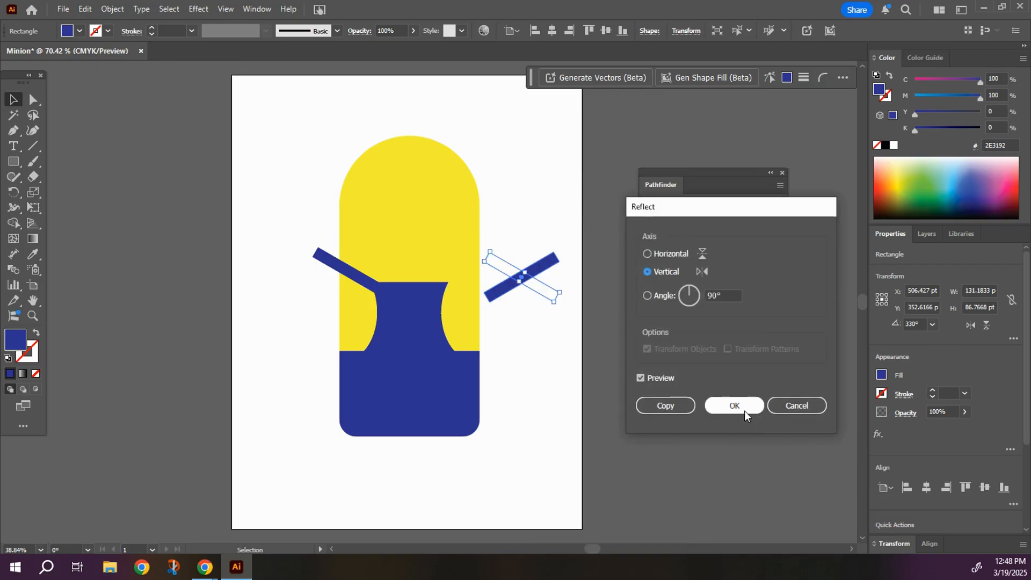
left_click(732, 405)
left_click_drag(540, 269, 488, 260)
left_click(522, 321)
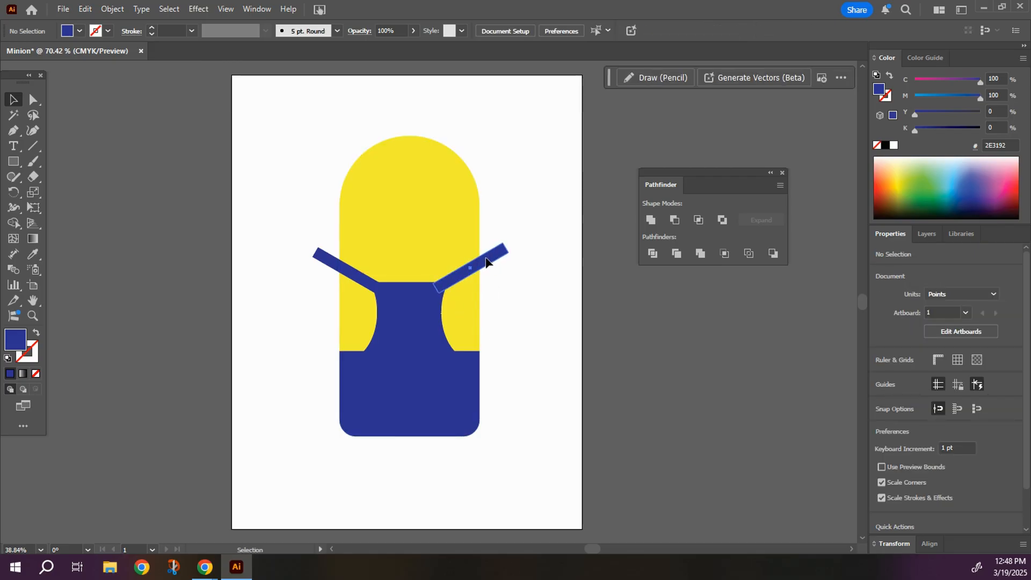
Draw a dark blue rectangle about 96 x 185 pt over the left strap's overhang, flush with the yellow body's left edge.
left_click_drag(485, 263, 491, 266)
left_click(505, 331)
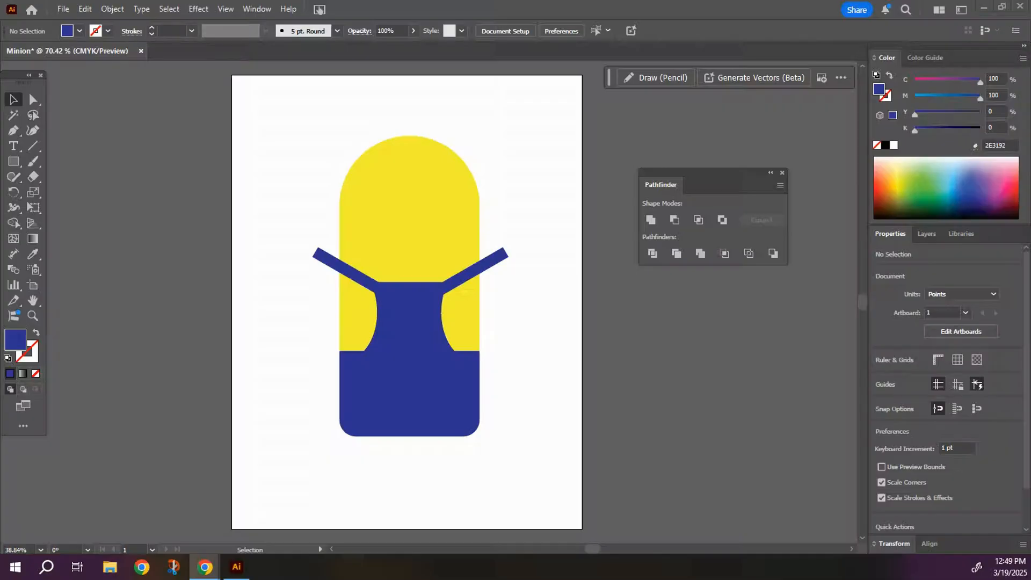
left_click(16, 162)
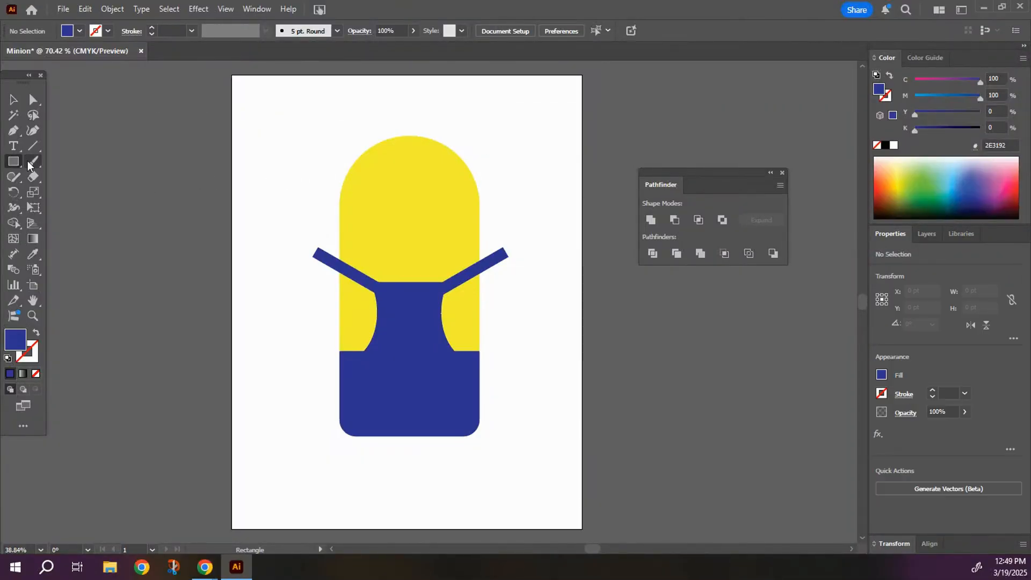
left_click_drag(284, 212, 339, 315)
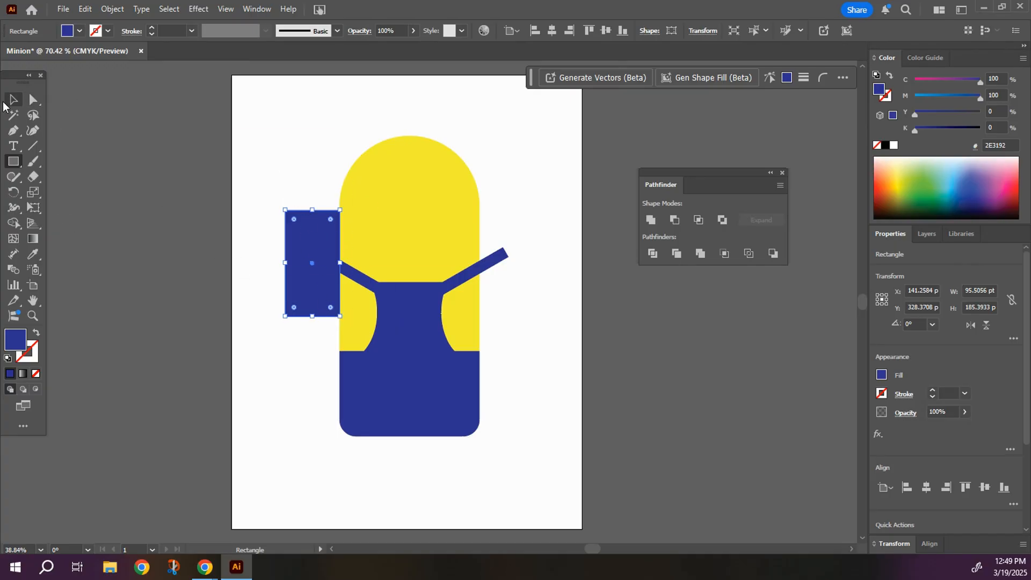
left_click(9, 100)
left_click(260, 151)
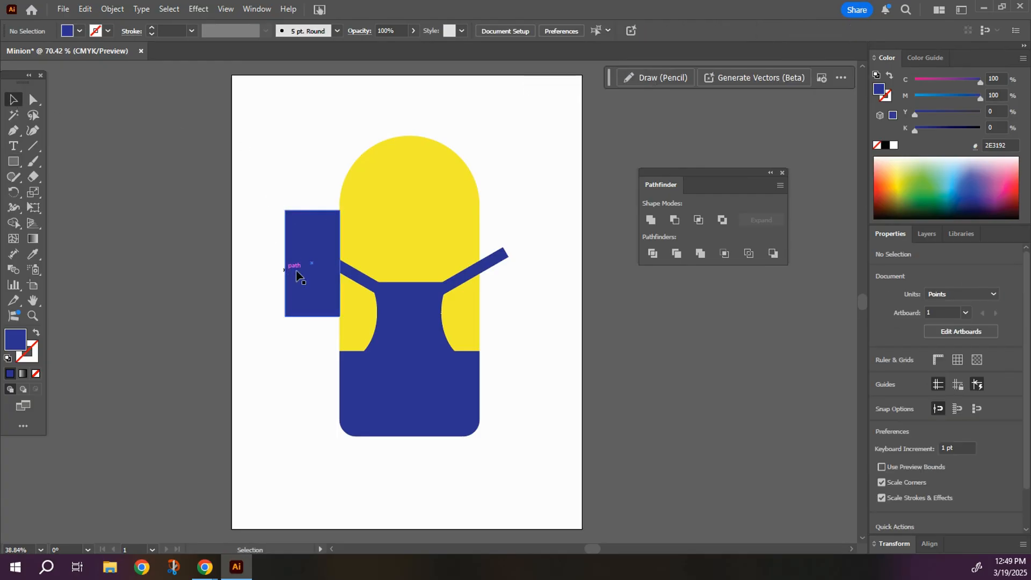
Subtract the rectangle from the left strap with Minus Front to trim it at the body's edge, and deselect the result.
left_click(311, 264)
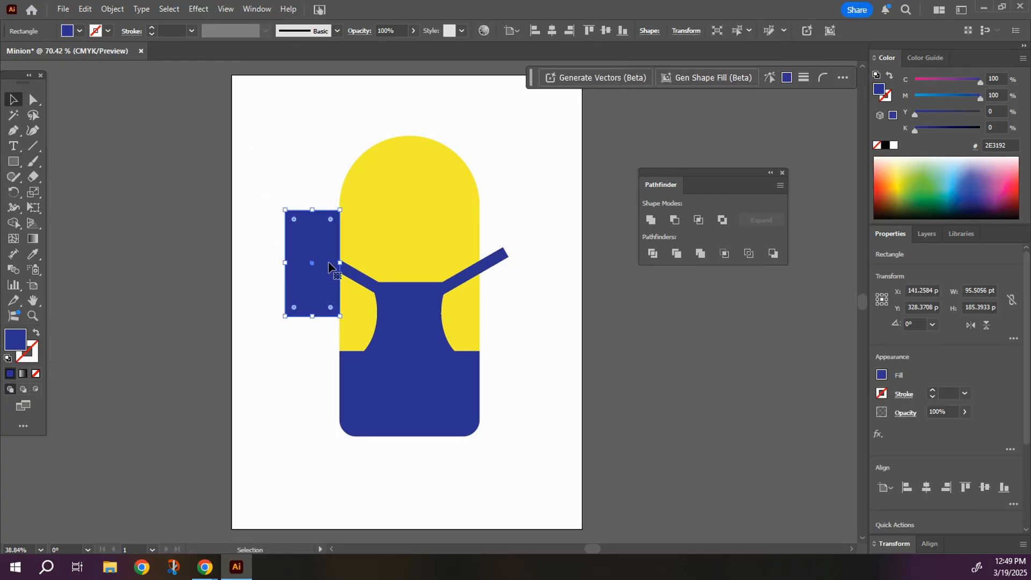
left_click(358, 287, "shift")
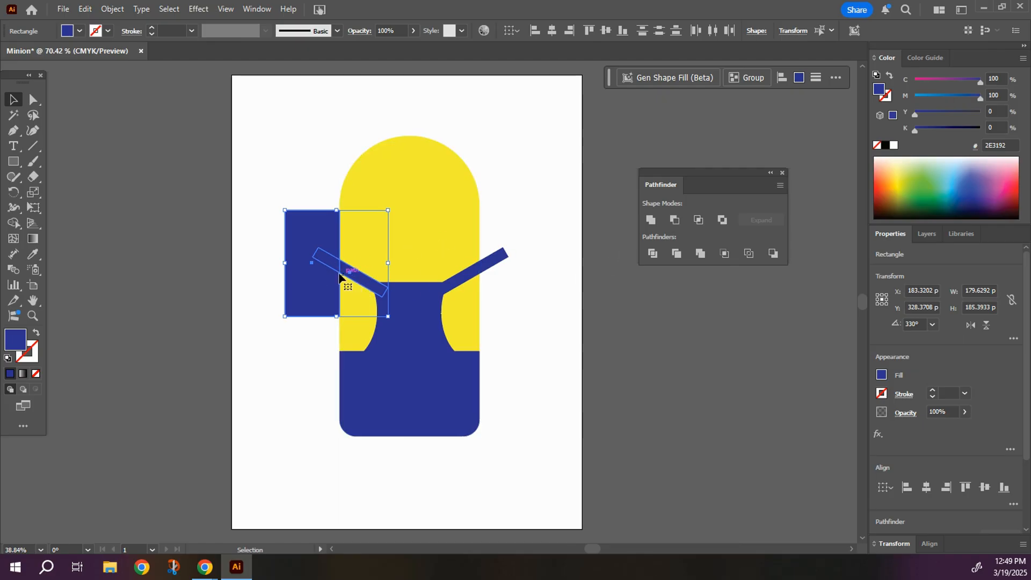
left_click(675, 221)
left_click(543, 324)
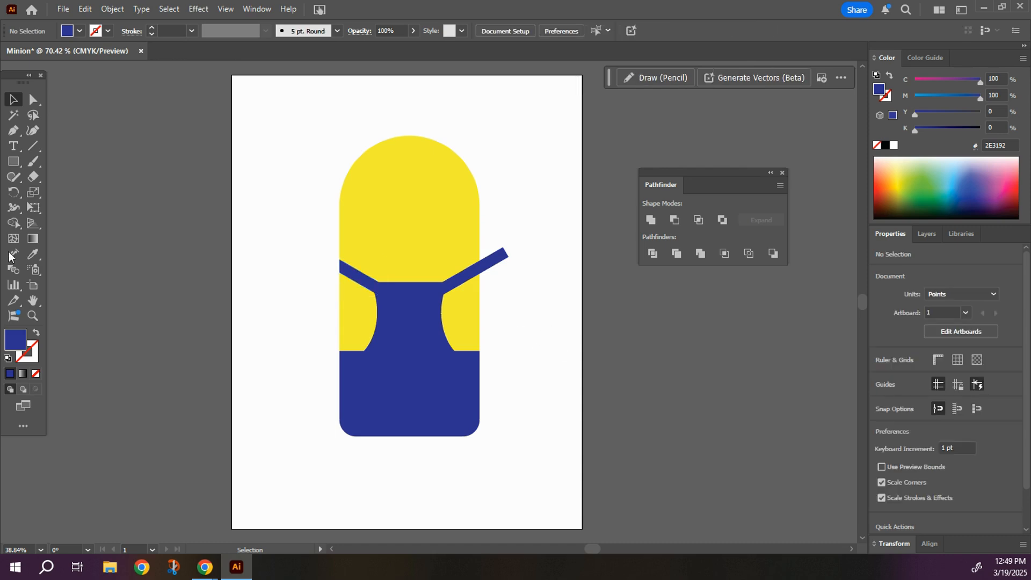
Draw a rectangle about 76 x 171 pt flush against the body's right edge and subtract it from the right strap with Minus Front.
left_click(13, 162)
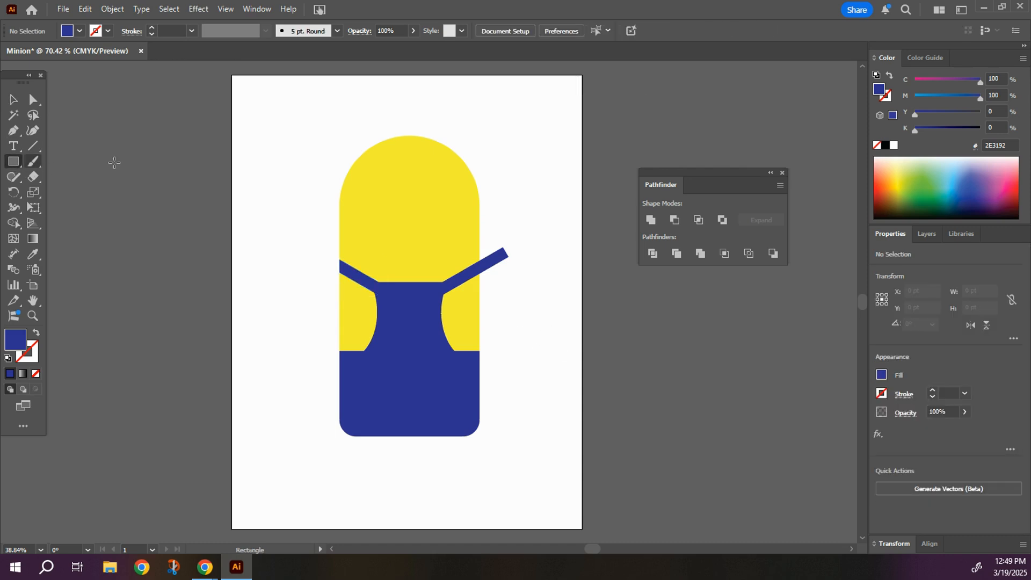
left_click_drag(482, 209, 527, 306)
key("v")
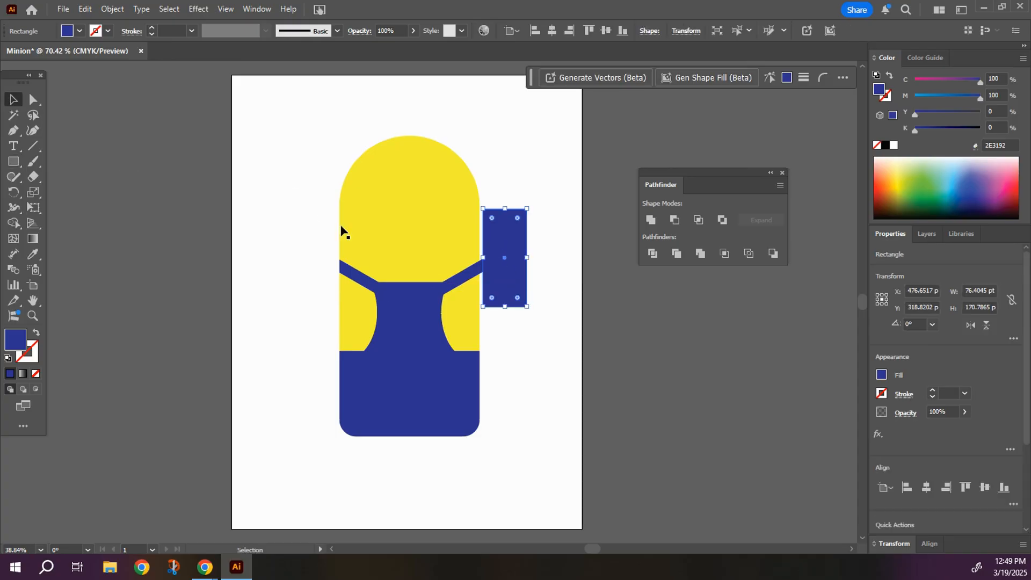
left_click_drag(495, 290, 491, 290)
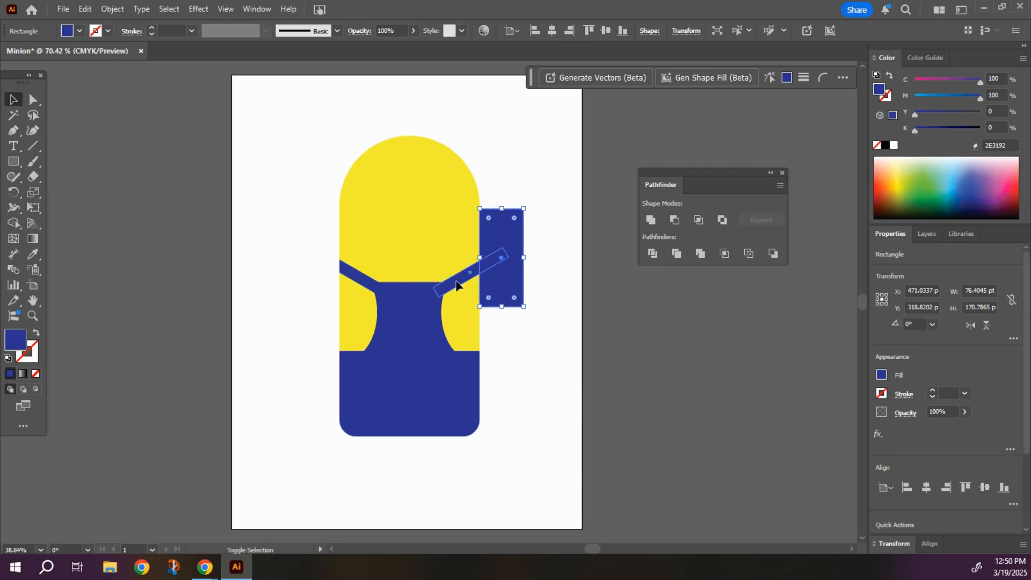
left_click(460, 279, "shift")
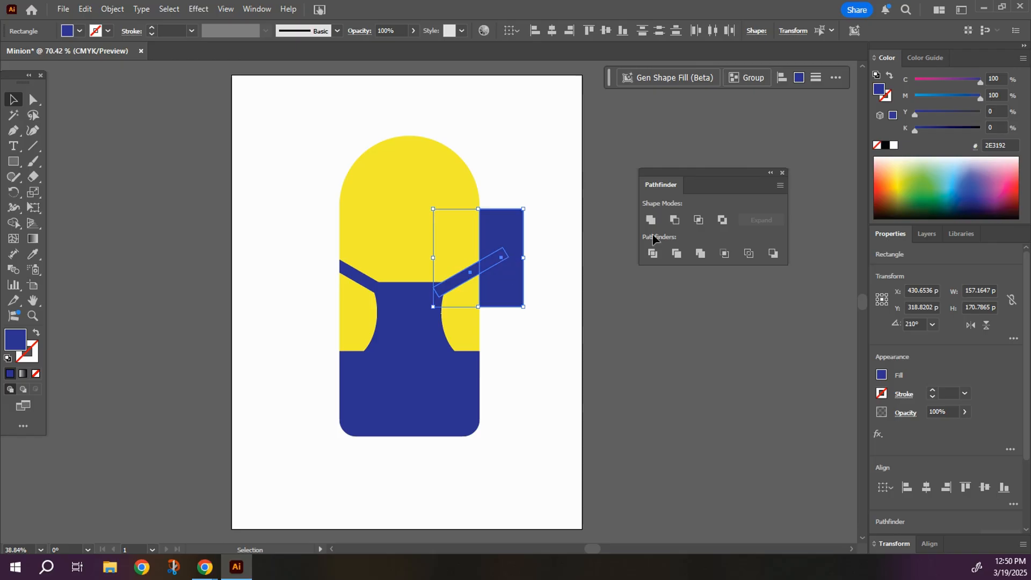
left_click(675, 220)
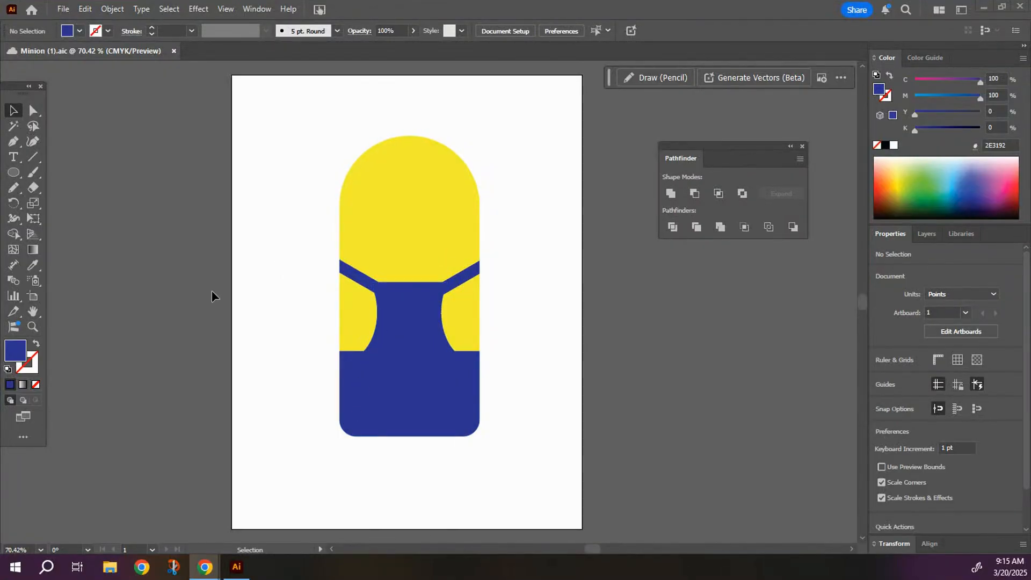
With nothing selected, set the fill to white and the stroke to black with a weight of 9 pt.
left_click(79, 31)
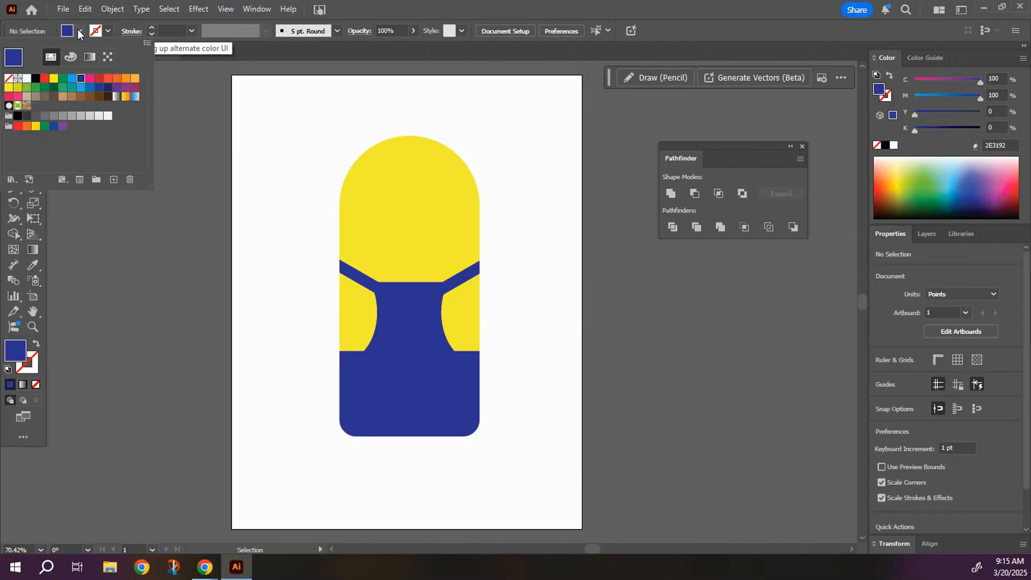
left_click(26, 79)
left_click(108, 30)
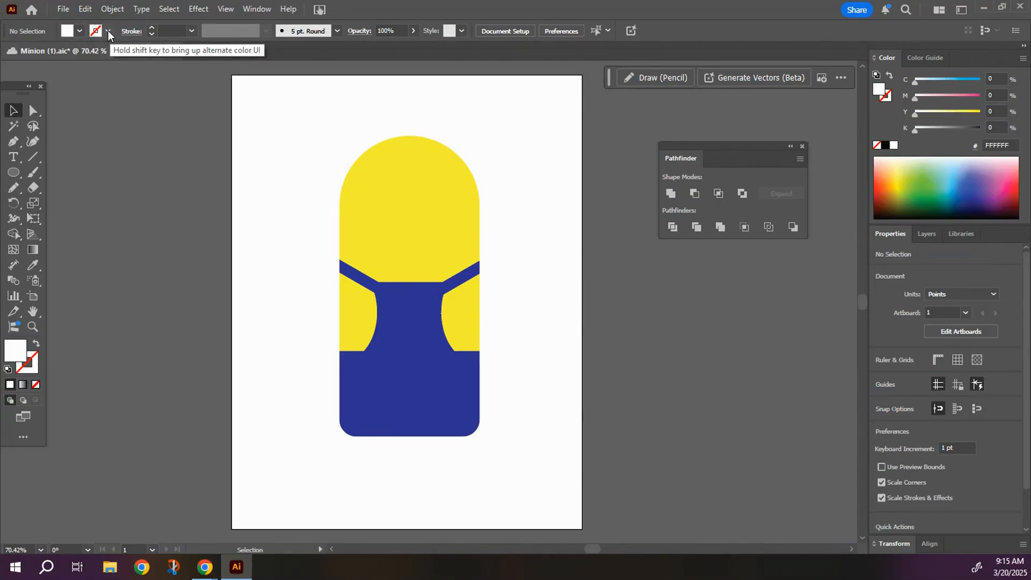
left_click(107, 30)
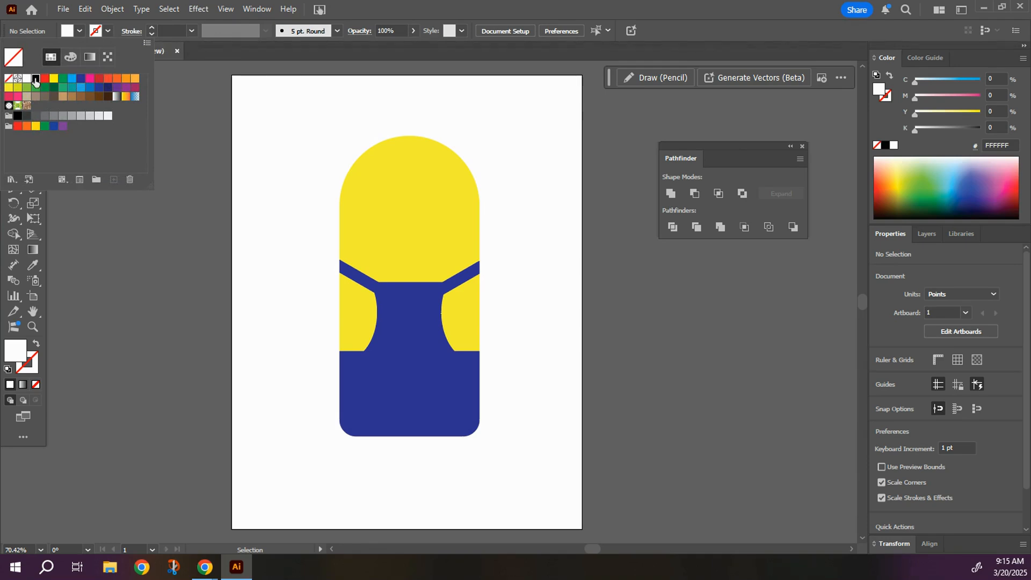
left_click(36, 79)
left_click(152, 27)
left_click(151, 27)
left_click(151, 27)
left_click(151, 27)
left_click(151, 27)
left_click(151, 27)
left_click(151, 28)
left_click(152, 27)
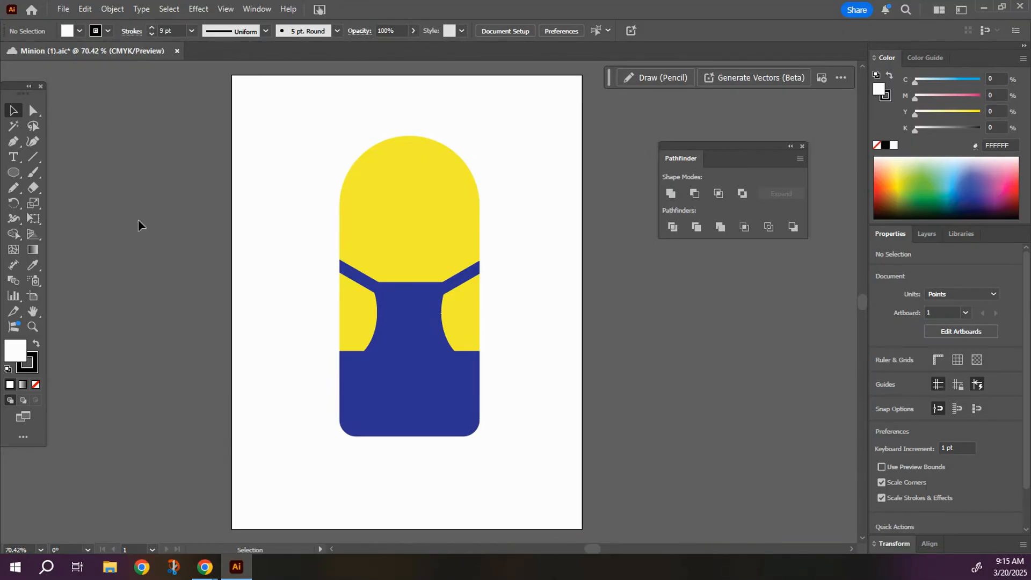
Draw a white, black-outlined circle about 65 pt across on the blank artboard left of the body, and deselect it.
left_click(13, 173)
left_click_drag(15, 175, 66, 207)
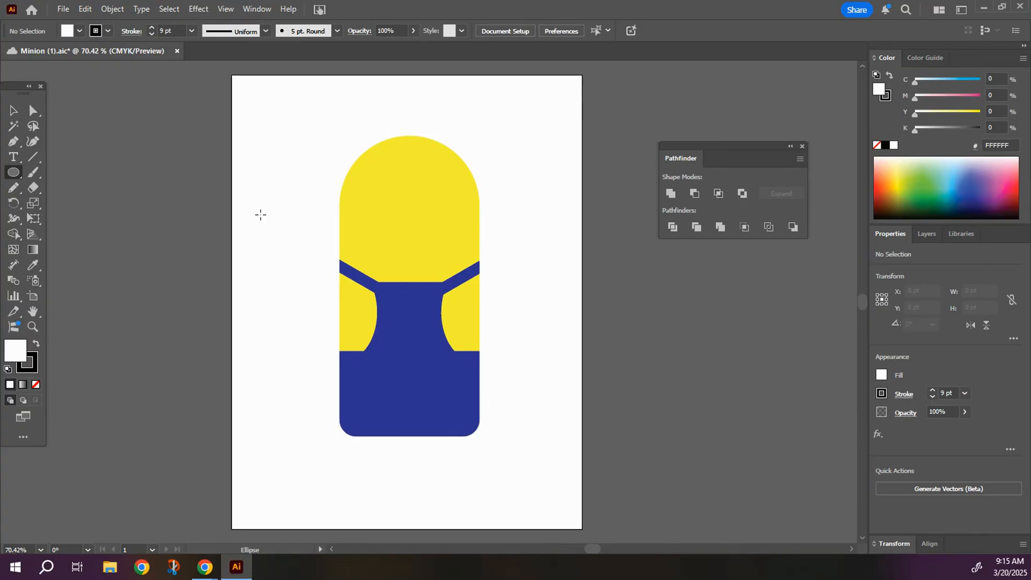
left_click_drag(261, 214, 300, 255)
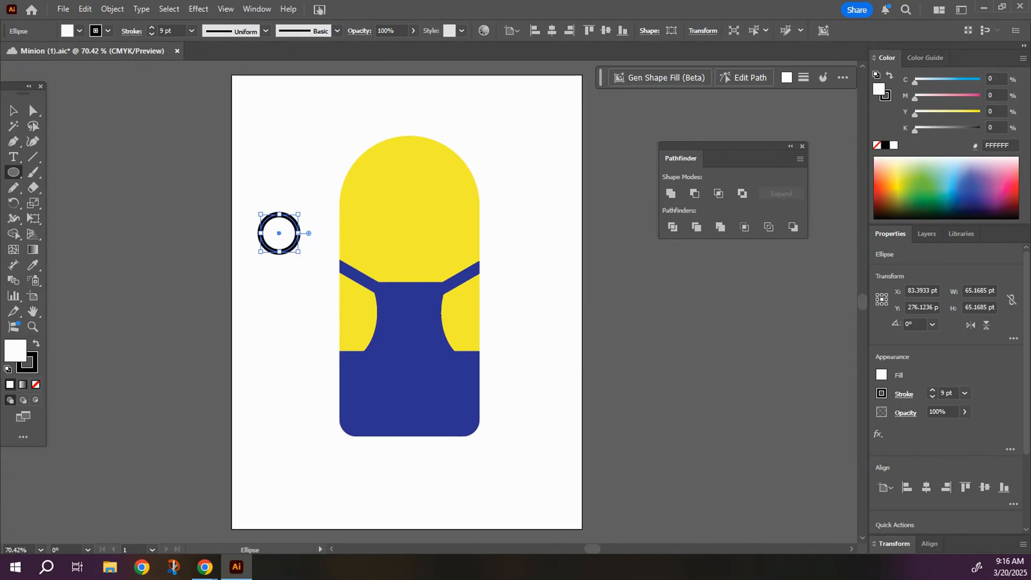
left_click(13, 110)
left_click(266, 267)
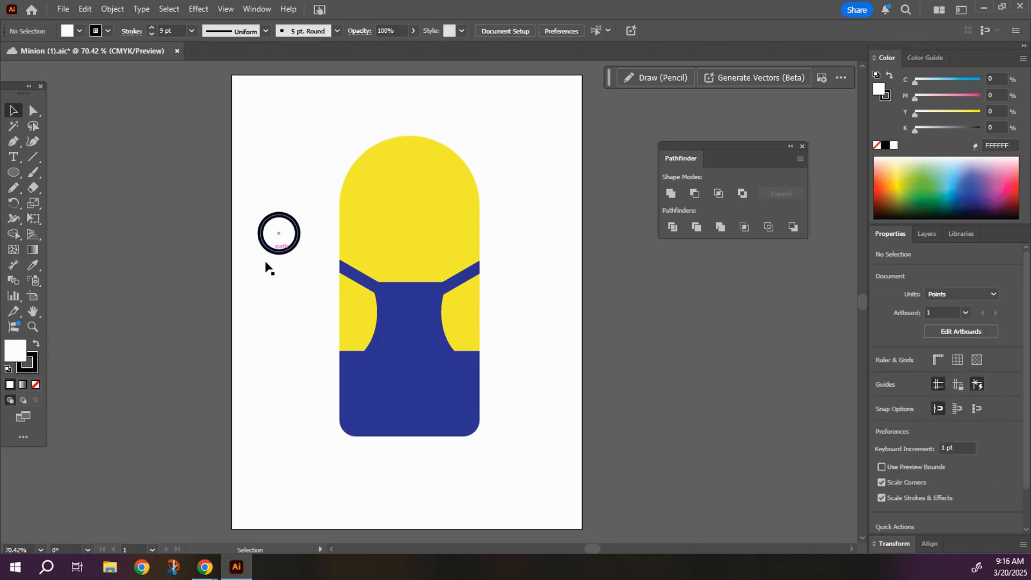
Draw a smaller green circle without a stroke centred inside the black-outlined white circle, and deselect it.
left_click(13, 173)
left_click_drag(13, 179, 68, 204)
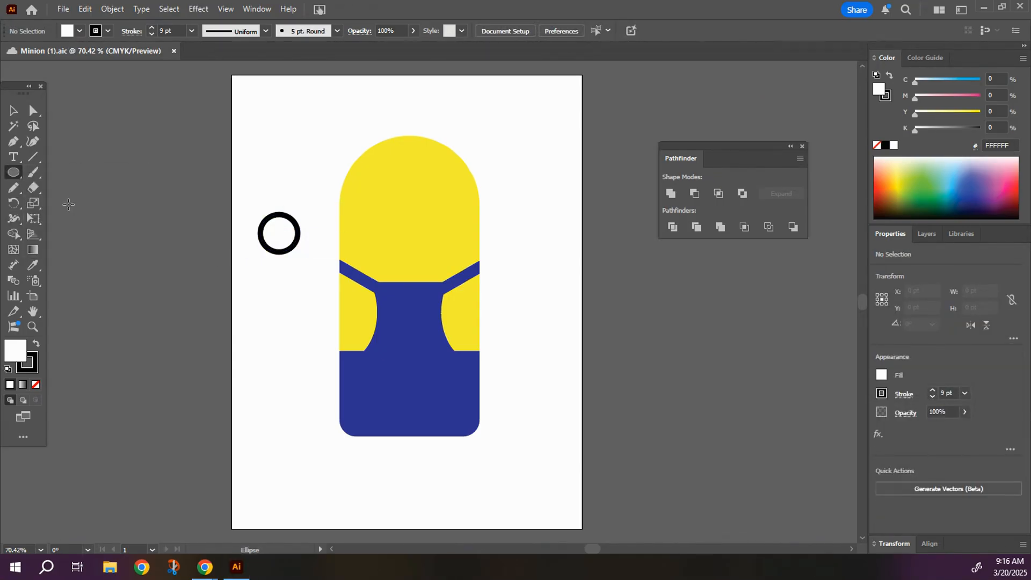
left_click(79, 30)
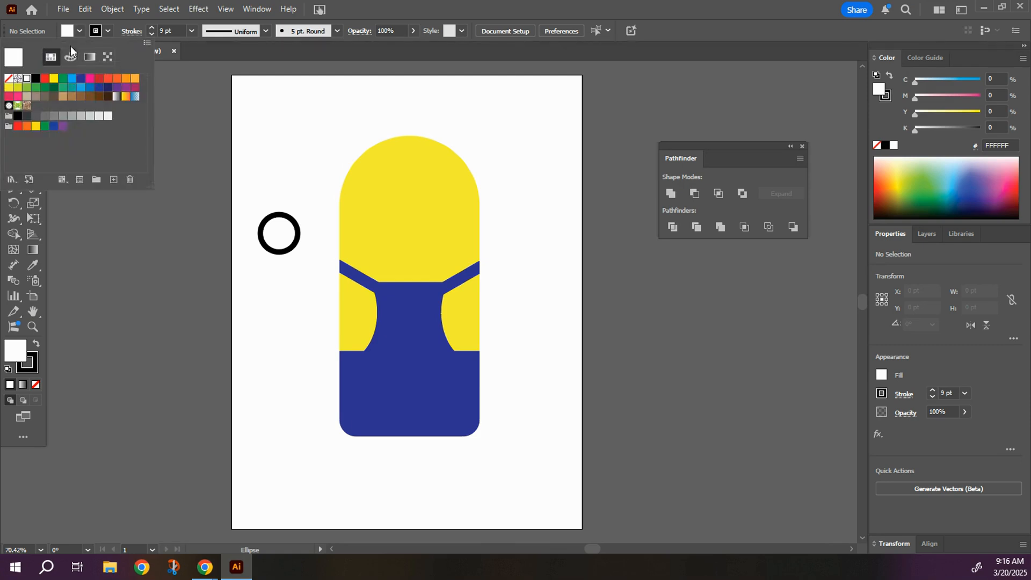
left_click(63, 81)
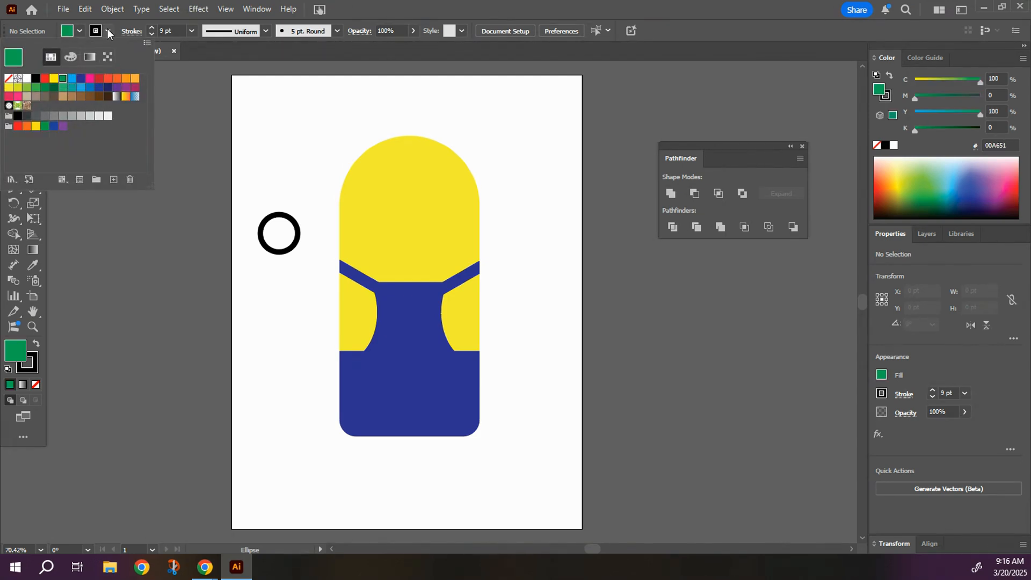
left_click(108, 31)
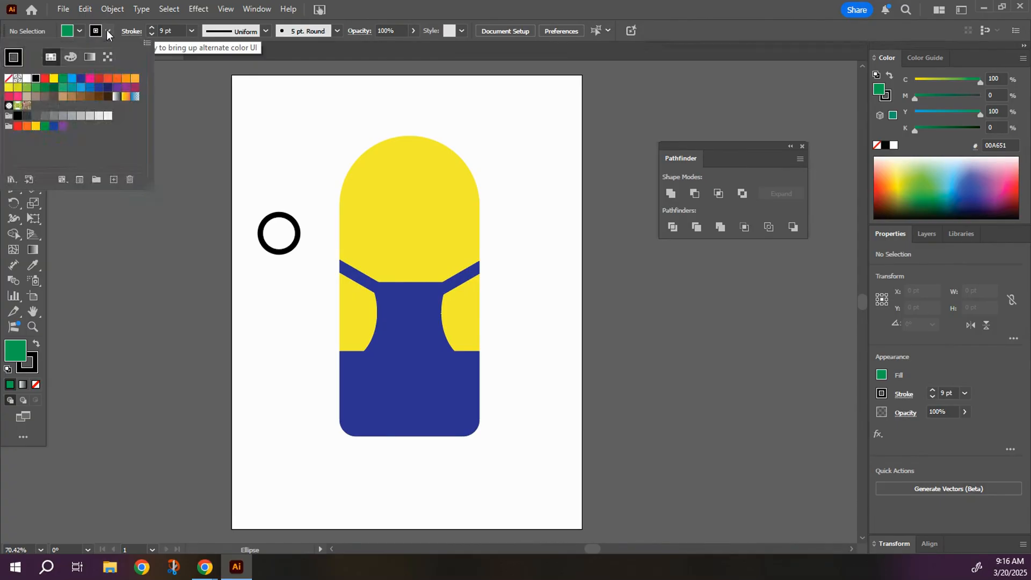
left_click(8, 79)
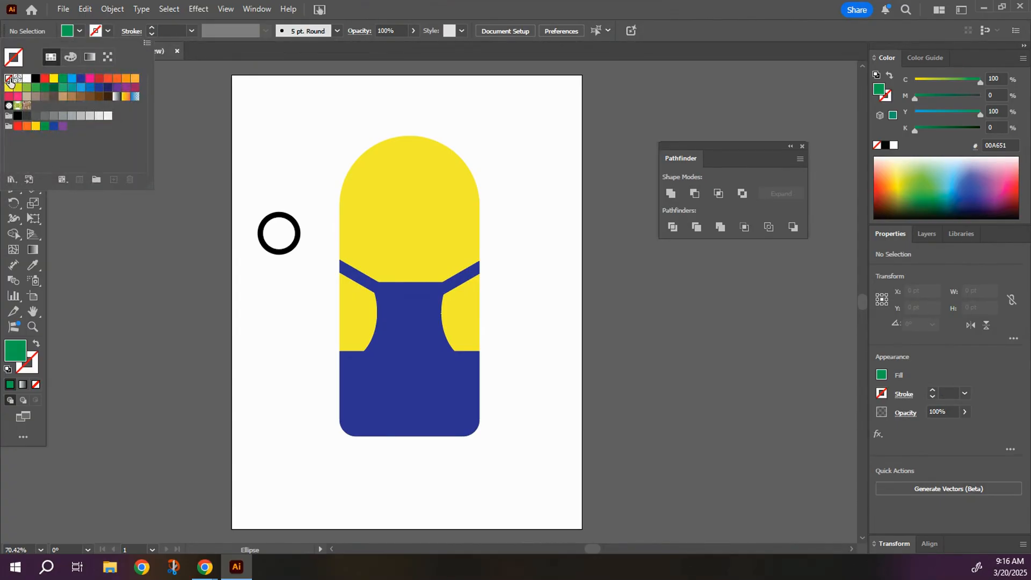
left_click(273, 229)
mouse_move(274, 228)
left_mouse_down()
mouse_move(291, 245)
mouse_move(278, 243)
left_mouse_up()
left_click(12, 111)
left_click(275, 280)
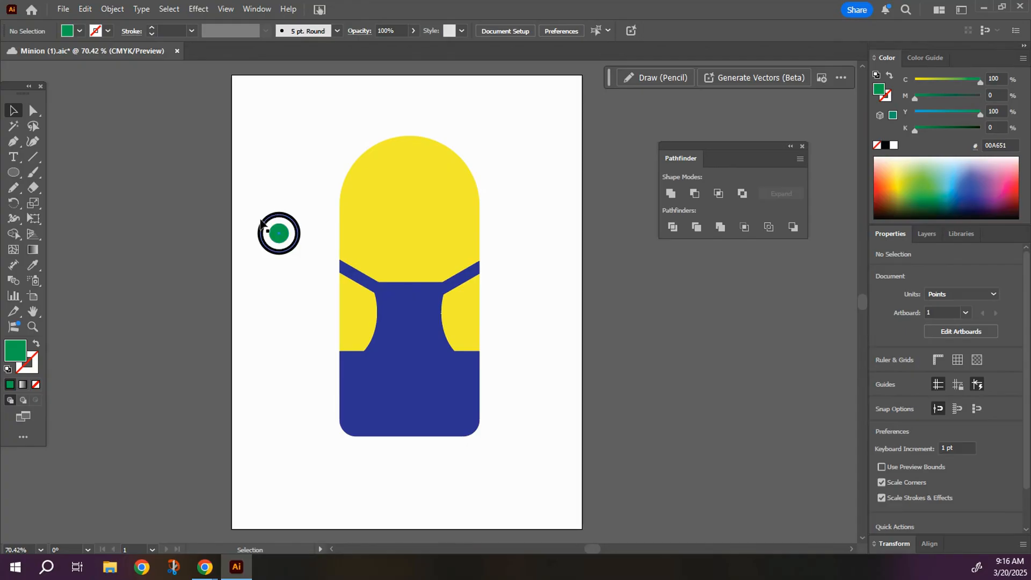
Group the green circle with the black-outlined white circle as one eye, and deselect it.
left_click_drag(253, 215, 305, 266)
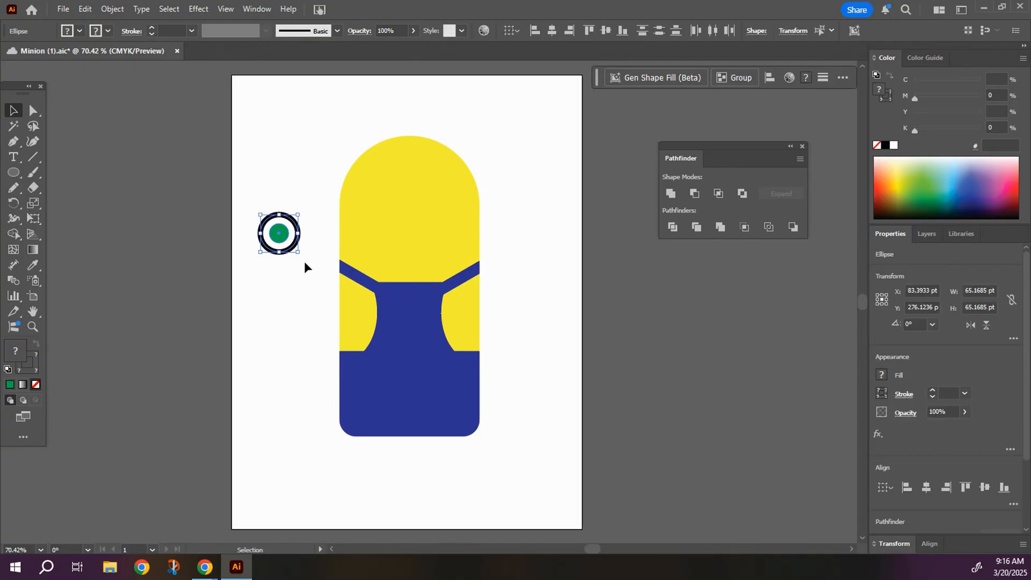
right_click(290, 258)
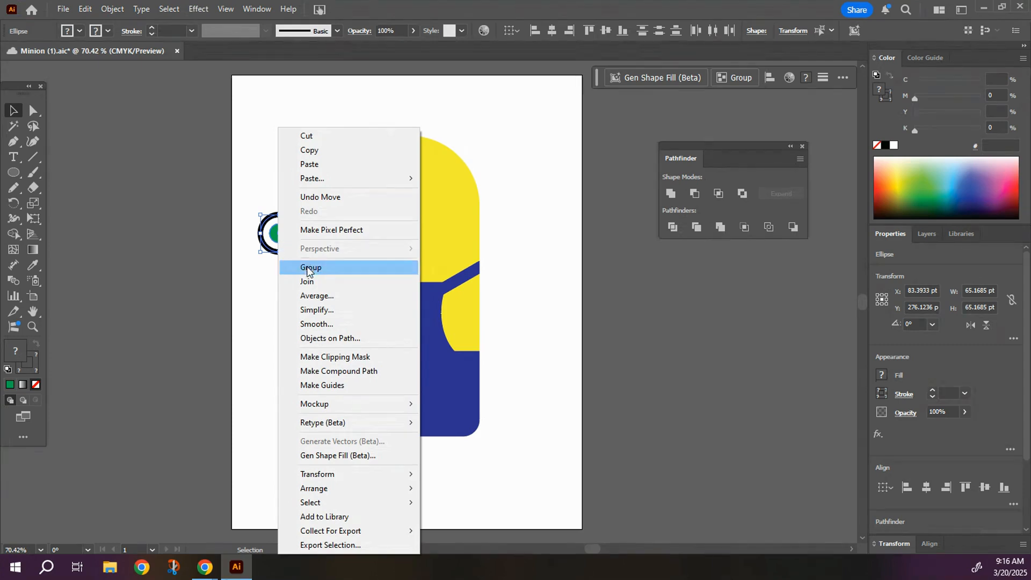
left_click(306, 268)
left_click(276, 290)
Move the grouped eye onto the left half of the yellow face and duplicate it level to the right as the second eye.
left_click_drag(272, 233, 374, 214)
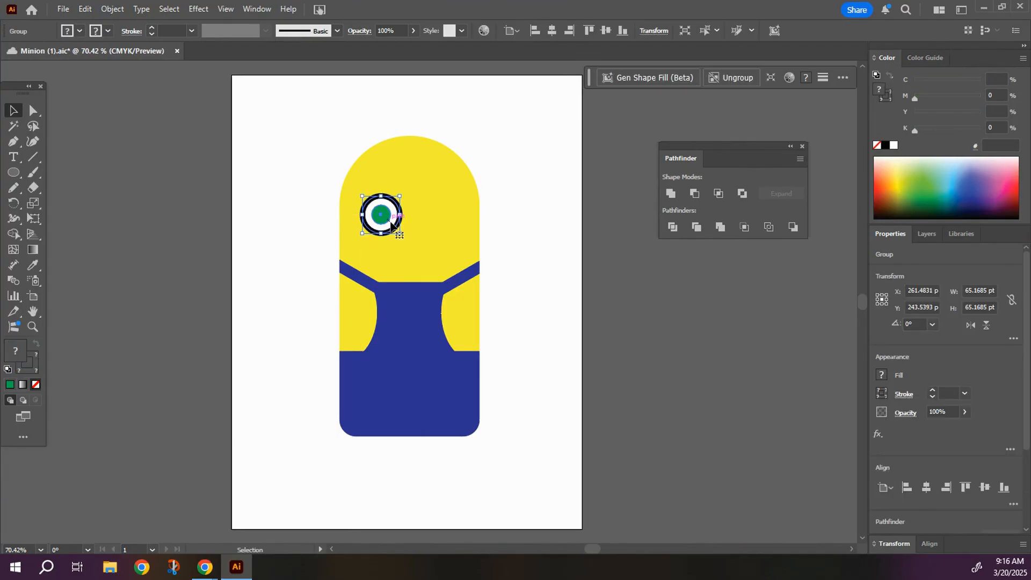
left_click_drag(391, 224, 446, 224)
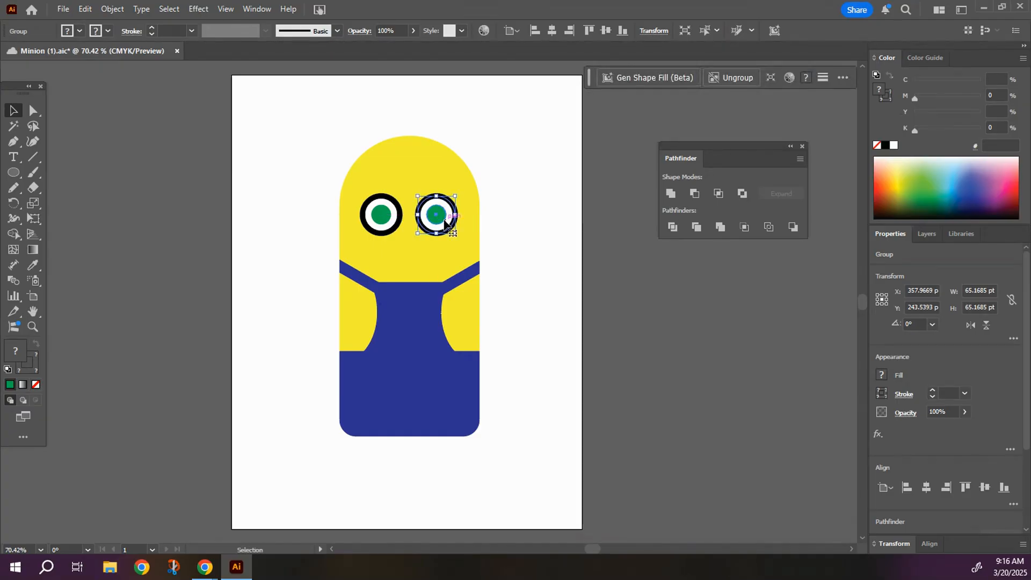
left_click(310, 232)
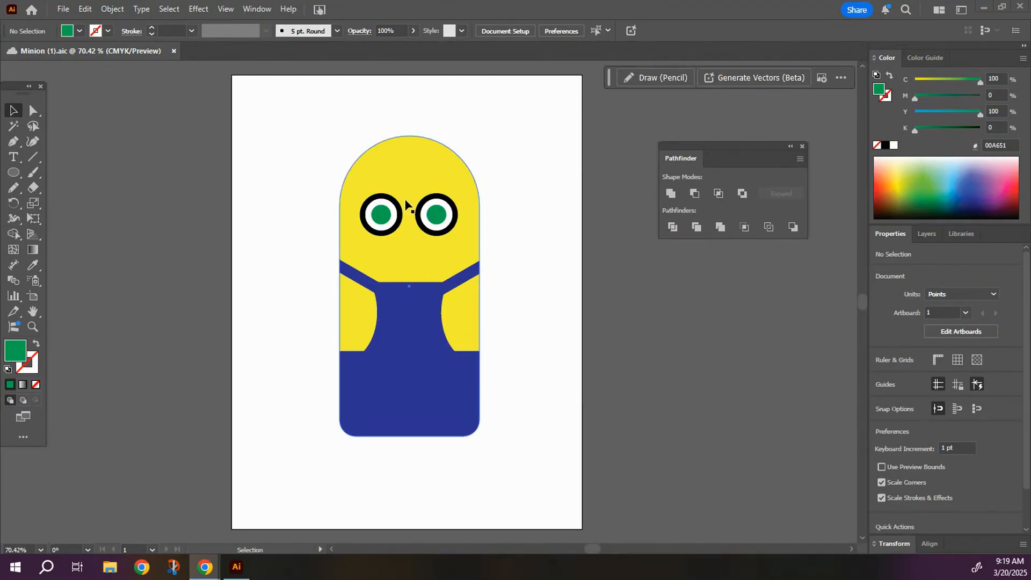
Draw a black, strokeless goggle band rectangle about 282 x 21 pt across both eyes, extending past both sides of the head.
left_click(79, 31)
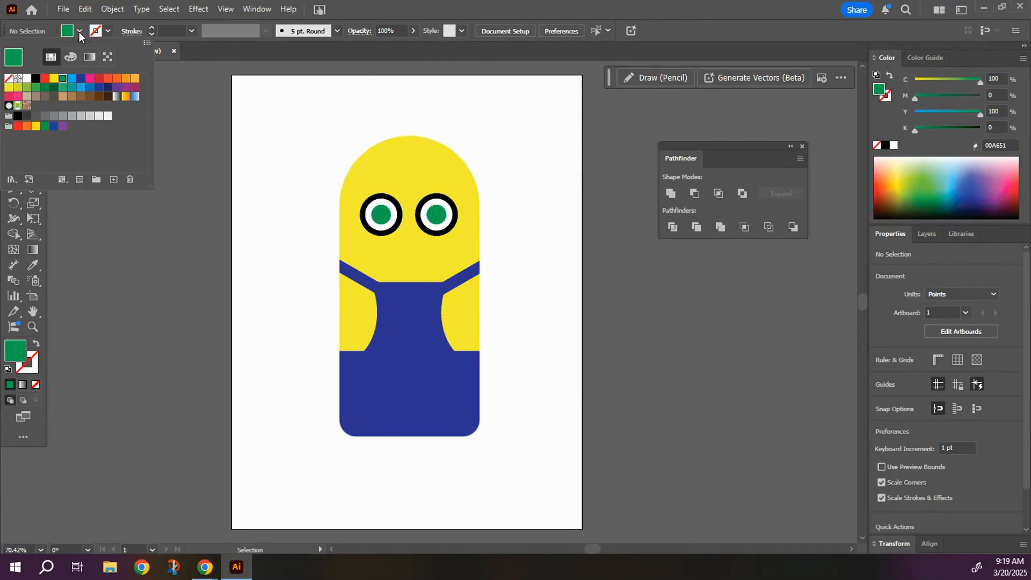
left_click(35, 79)
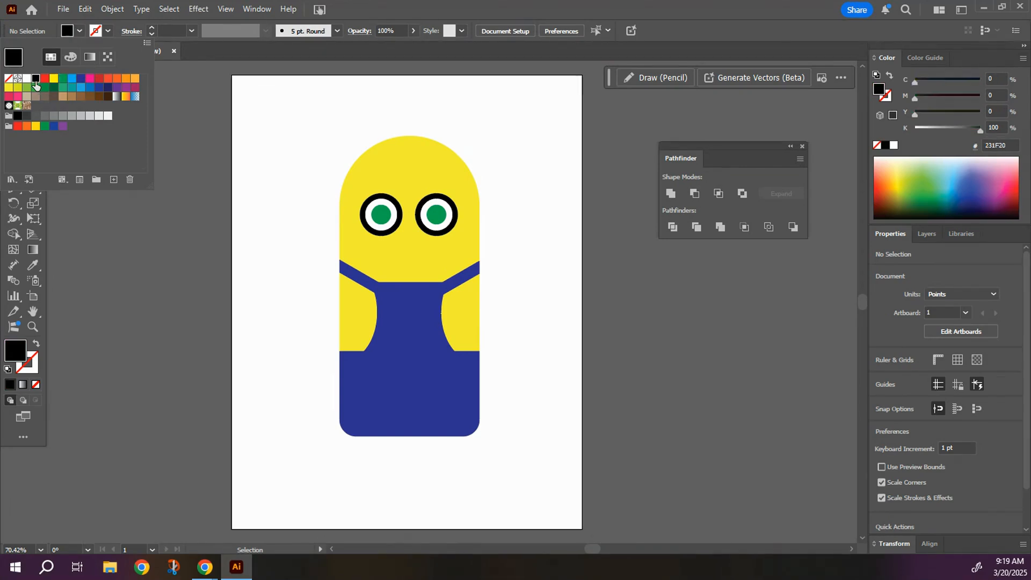
left_click(230, 115)
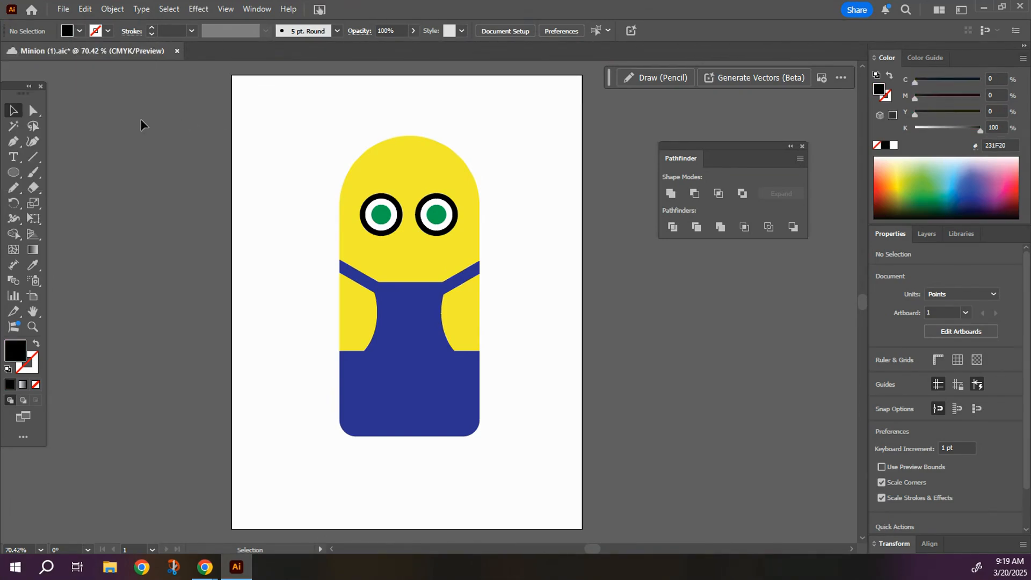
left_click(13, 172)
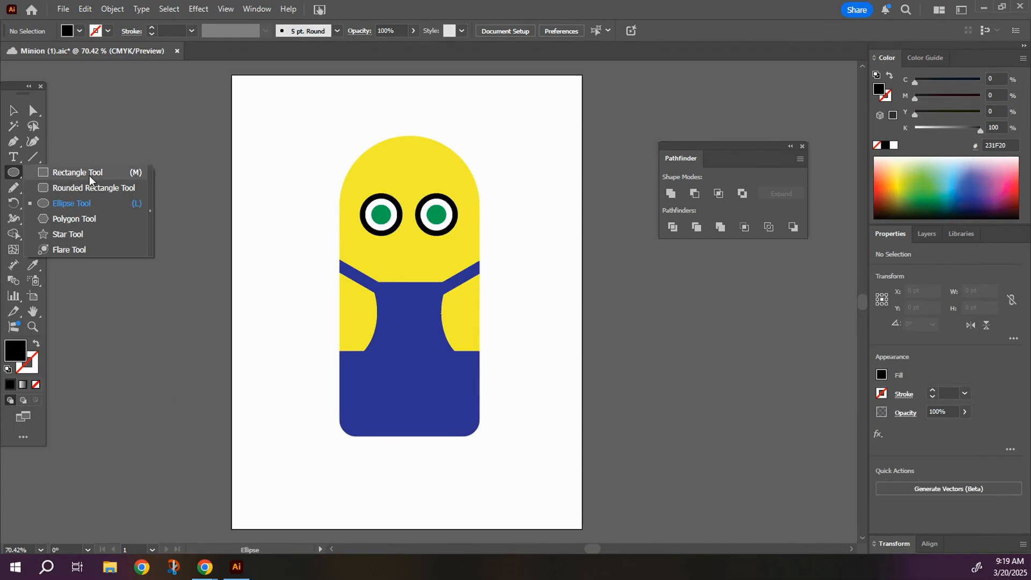
key("m")
left_click_drag(331, 202, 494, 214)
left_click(13, 110)
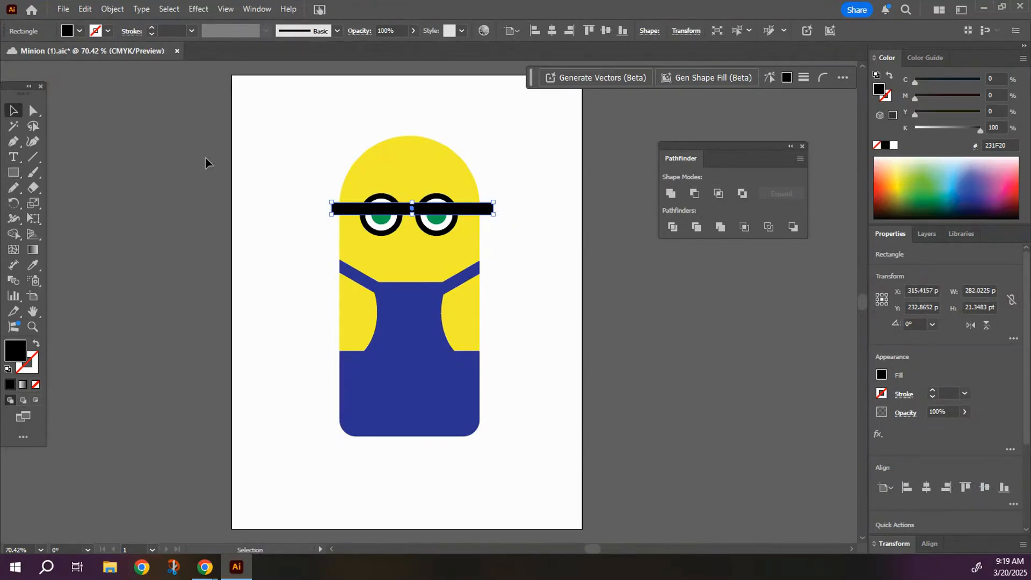
Centre the black goggle band vertically on the eyes, send it to the back, and bring it forward one level above the yellow body.
left_click_drag(398, 211, 398, 216)
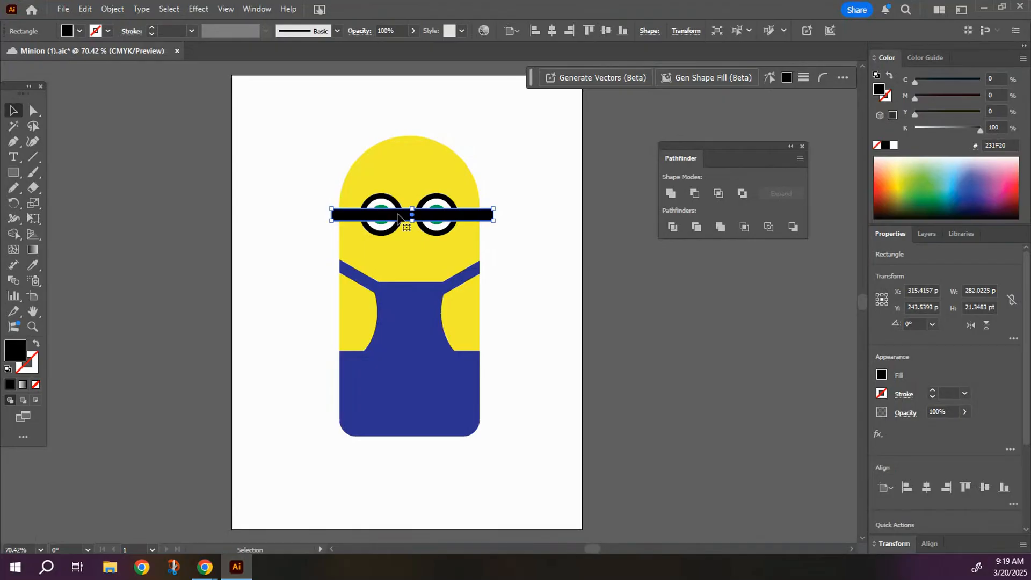
right_click(459, 215)
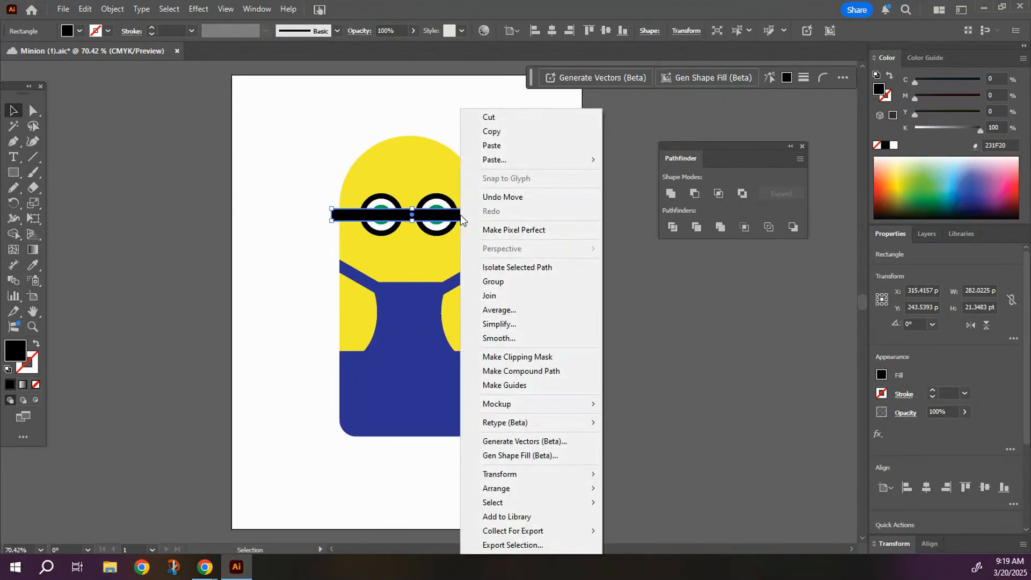
mouse_move(534, 490)
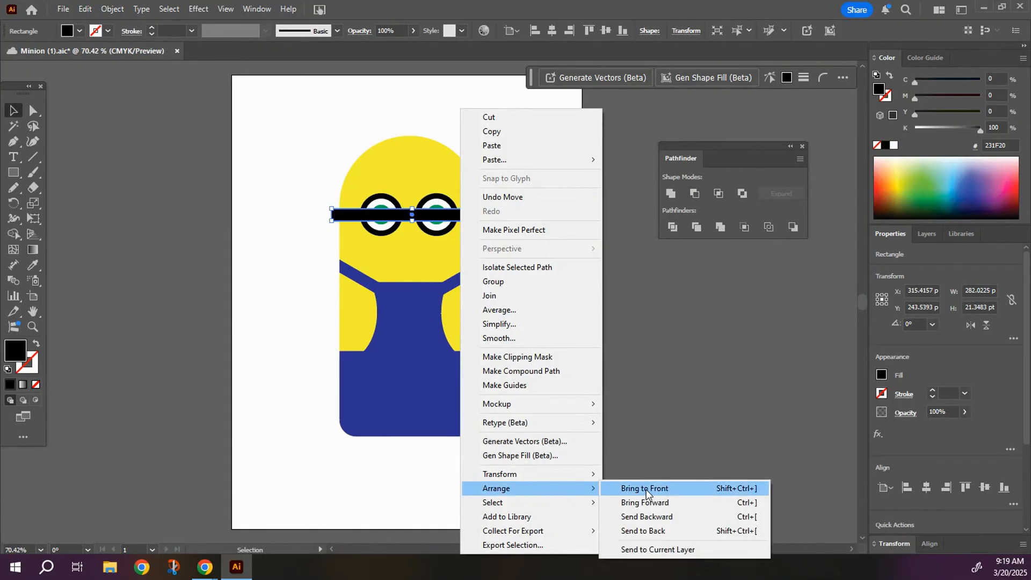
left_click(659, 532)
right_click(486, 216)
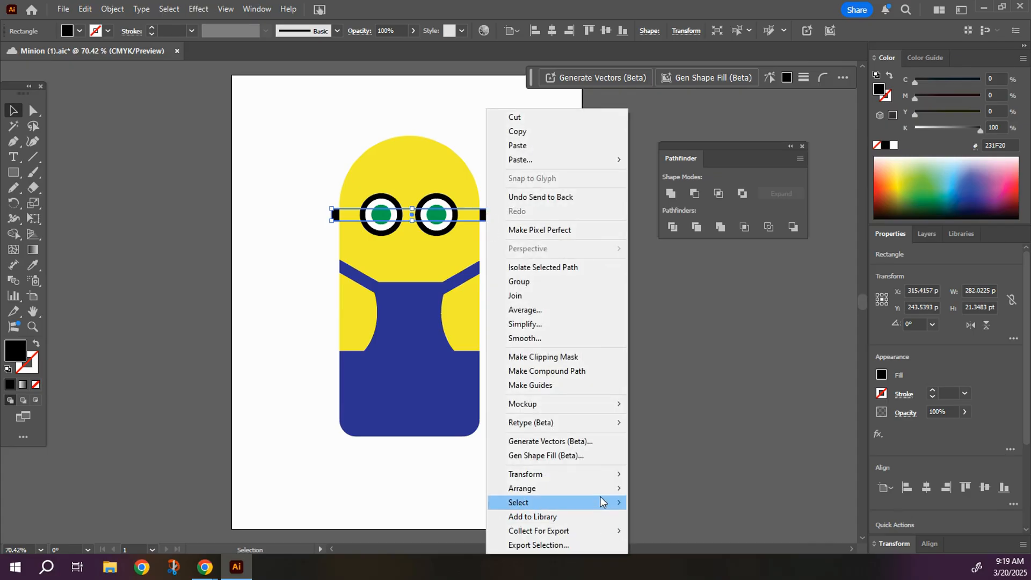
mouse_move(603, 489)
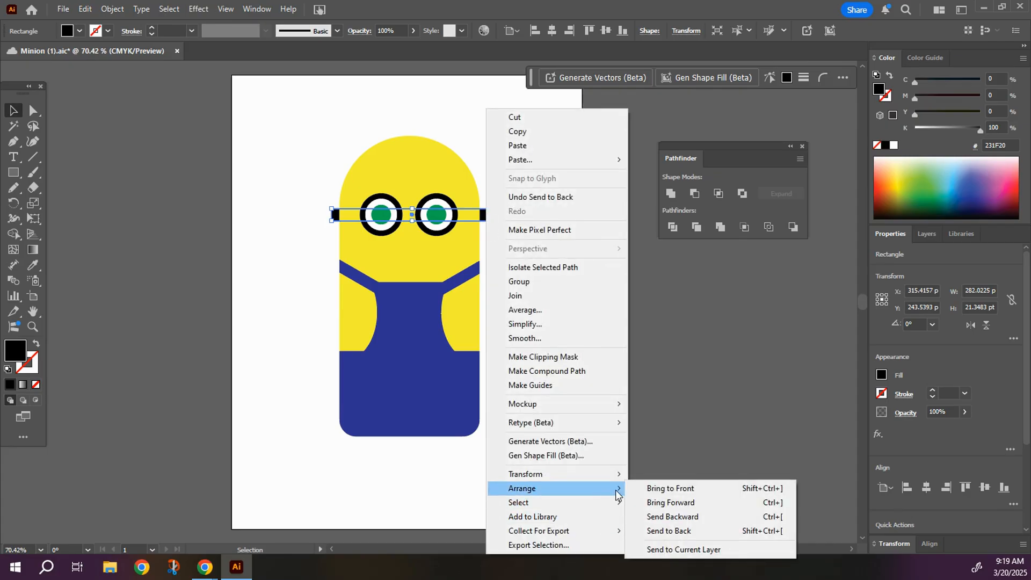
left_click(667, 501)
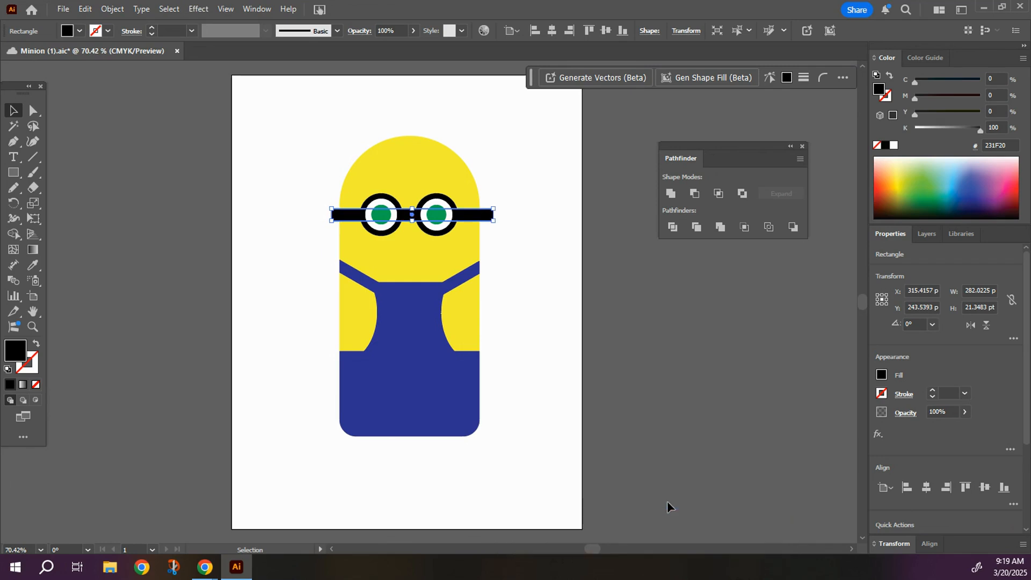
Shorten both ends of the goggle band to meet the sides of the yellow head, and deselect it.
left_click_drag(492, 221, 481, 222)
left_click_drag(330, 222, 339, 221)
left_click(321, 234)
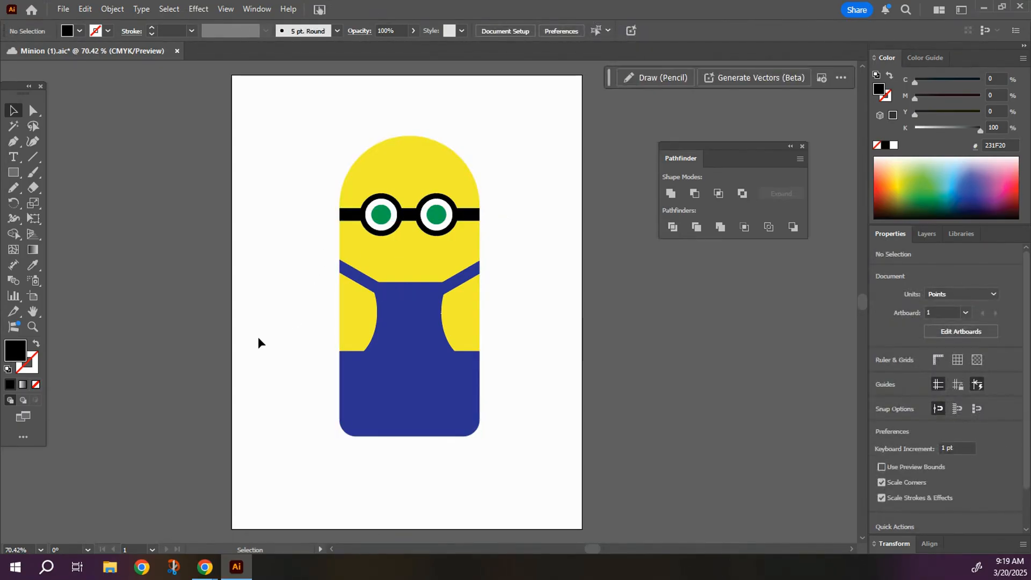